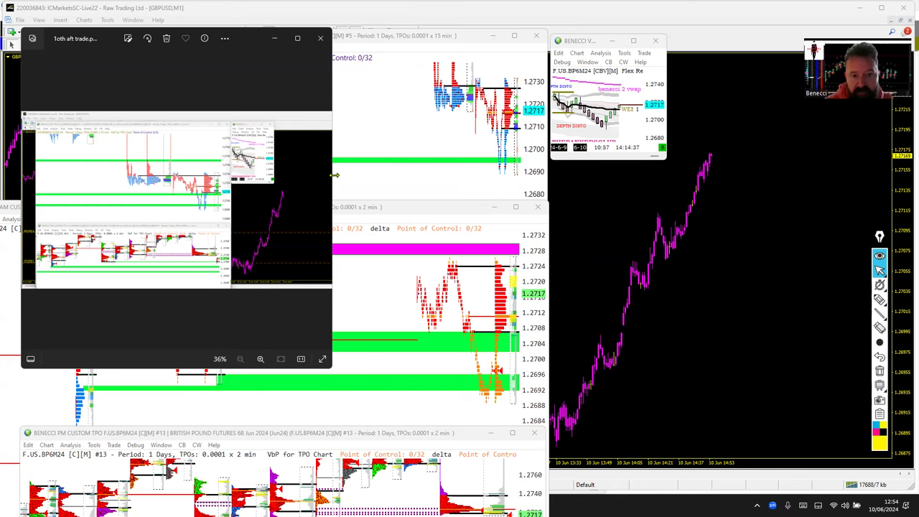
Enlarge the trade screenshot, temporarily circle in yellow the two spots where price meets the dashed lines, and minimize the image.
{"action": "left_click_drag", "start_coordinate": [334, 174], "coordinate": [634, 176]}
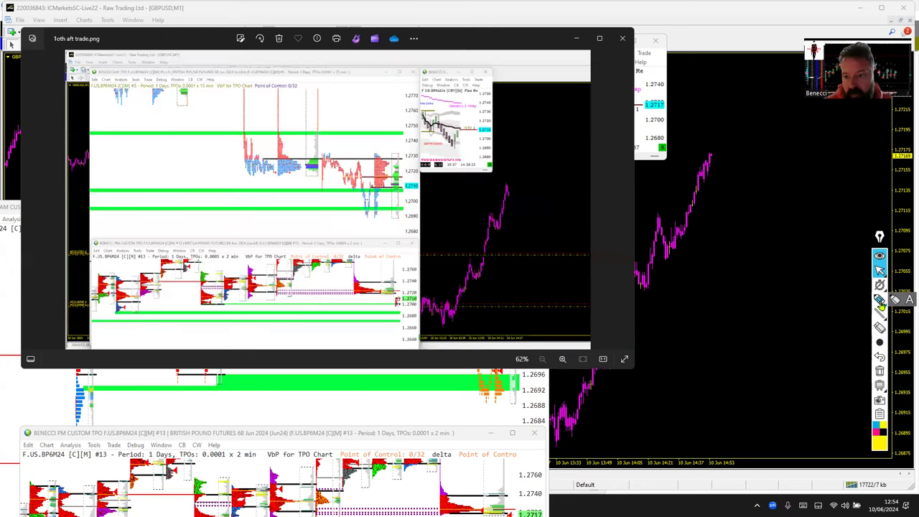
{"action": "mouse_move", "coordinate": [462, 300]}
{"action": "left_mouse_down"}
{"action": "mouse_move", "coordinate": [471, 318]}
{"action": "mouse_move", "coordinate": [456, 304]}
{"action": "left_mouse_up"}
{"action": "mouse_move", "coordinate": [490, 243]}
{"action": "left_mouse_down"}
{"action": "mouse_move", "coordinate": [473, 248]}
{"action": "mouse_move", "coordinate": [503, 260]}
{"action": "mouse_move", "coordinate": [485, 248]}
{"action": "left_mouse_up"}
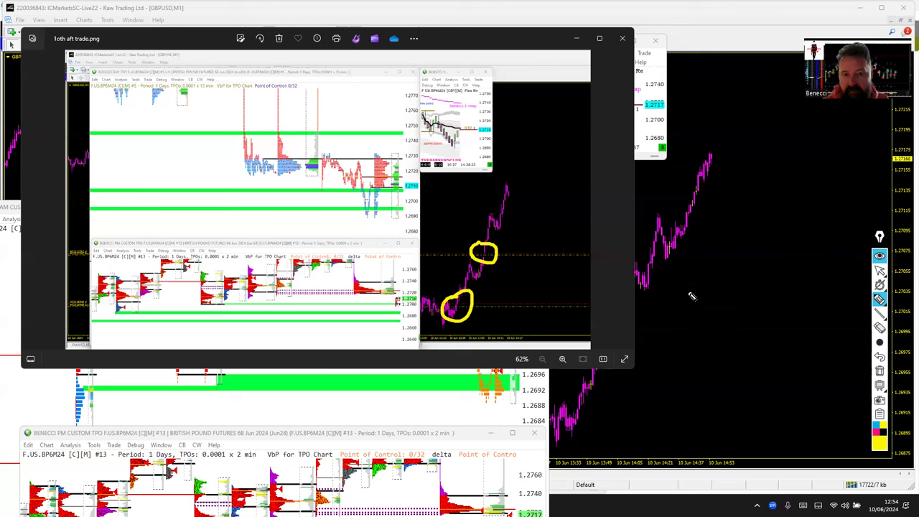
{"action": "left_click", "coordinate": [879, 372]}
{"action": "left_click", "coordinate": [880, 270]}
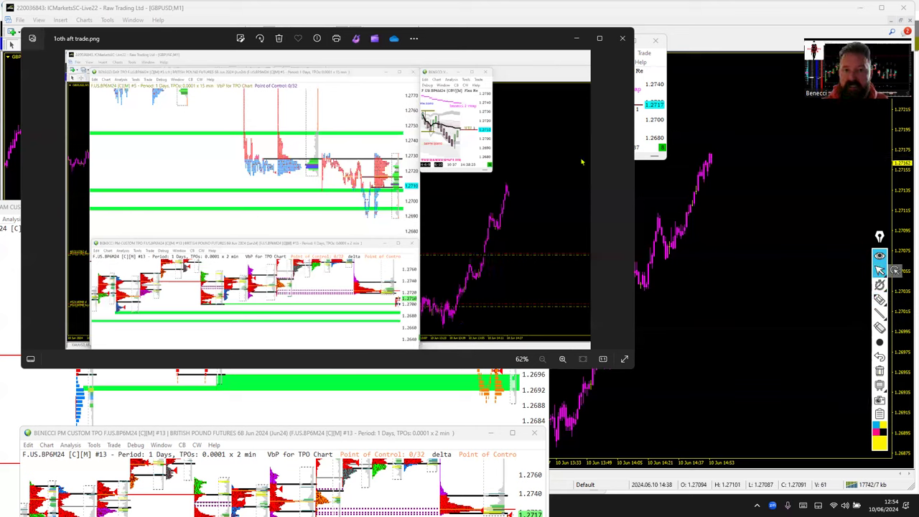
{"action": "left_click", "coordinate": [575, 42]}
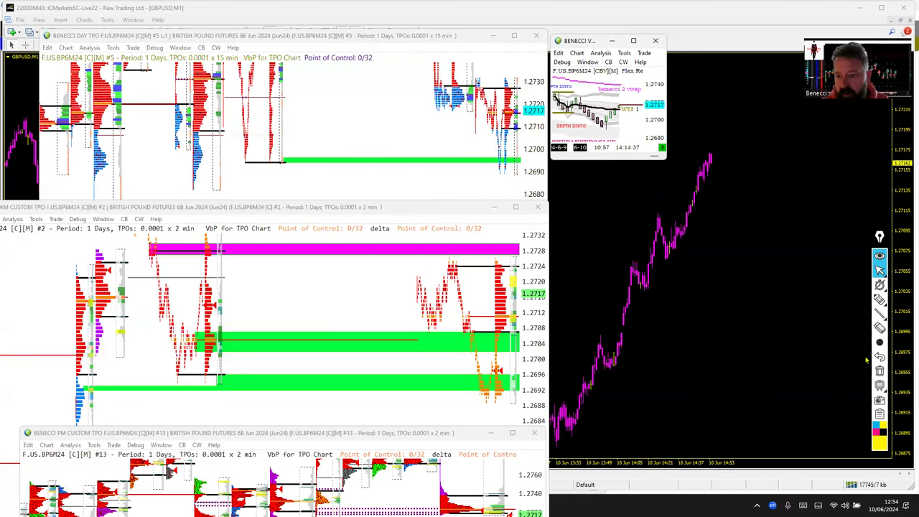
Temporarily highlight the black low level where the green zone begins on the day TPO chart, using the yellow pen.
{"action": "left_click", "coordinate": [879, 299]}
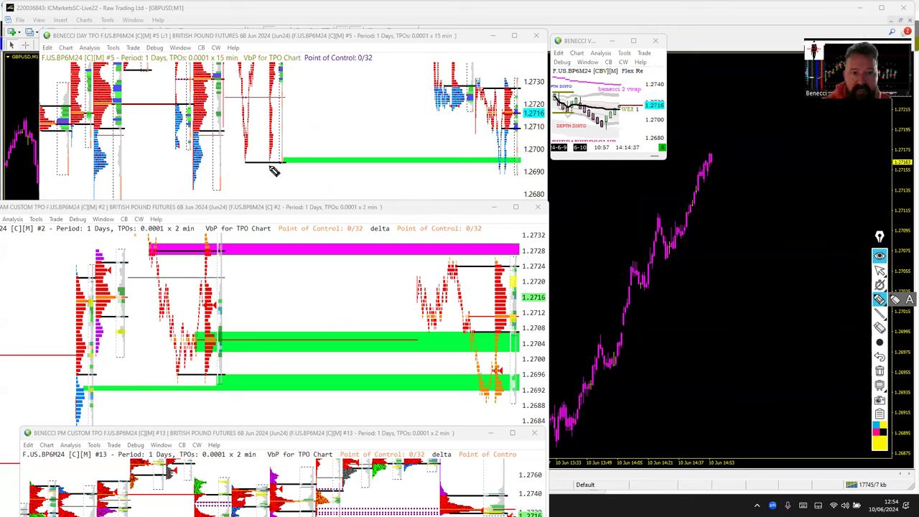
{"action": "left_click_drag", "start_coordinate": [246, 162], "coordinate": [287, 164]}
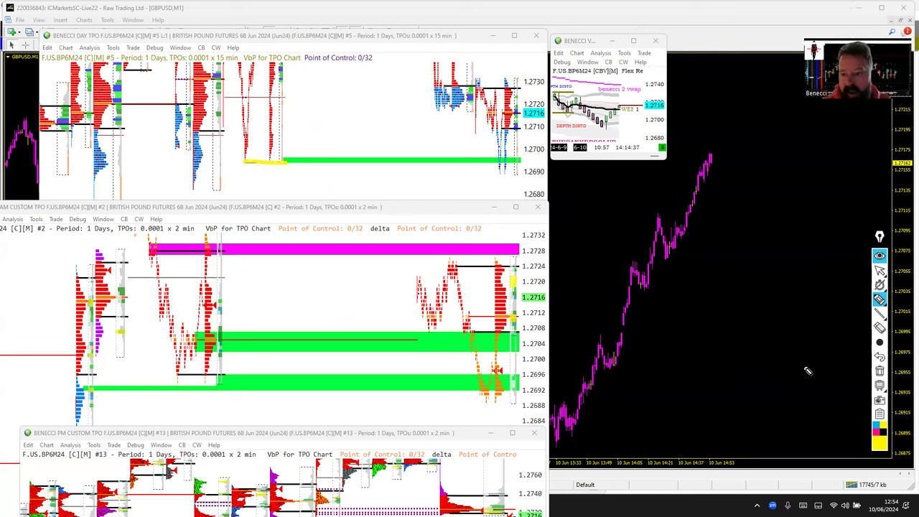
{"action": "left_click", "coordinate": [880, 370]}
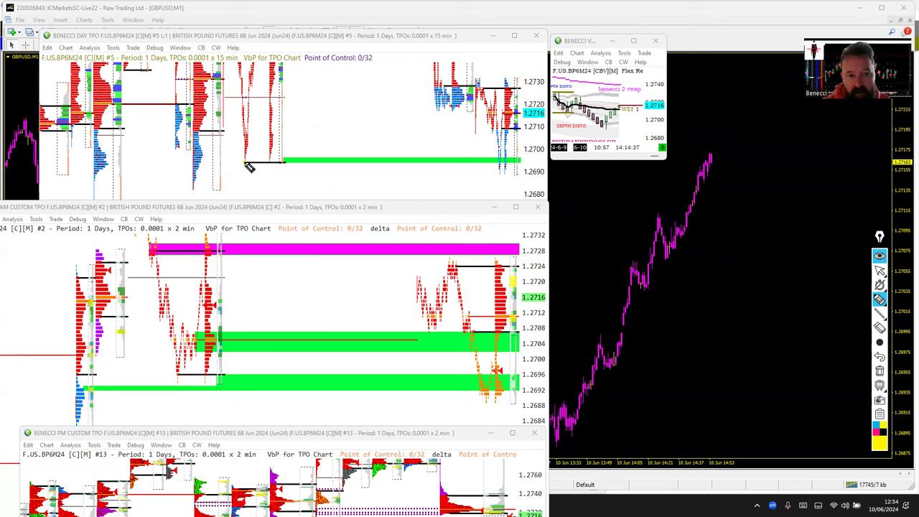
Circle the green zone's origin on the day TPO chart, trace the latest rise up to the upper black line, and erase the marks.
{"action": "left_click_drag", "start_coordinate": [247, 167], "coordinate": [290, 162]}
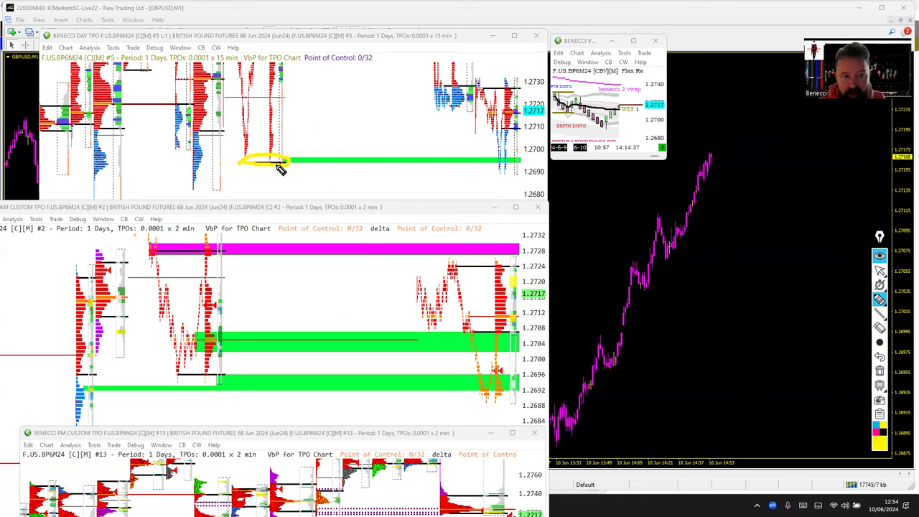
{"action": "left_click_drag", "start_coordinate": [281, 165], "coordinate": [318, 166]}
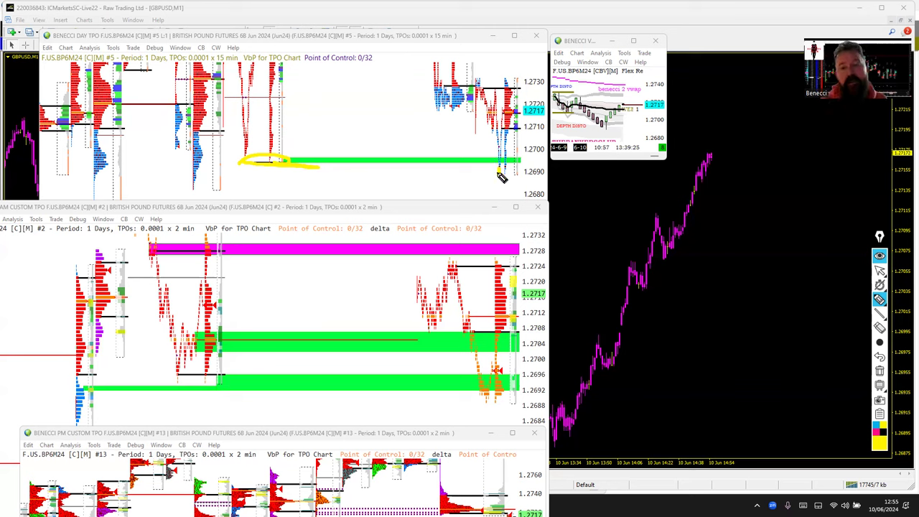
{"action": "mouse_move", "coordinate": [502, 172]}
{"action": "left_mouse_down"}
{"action": "mouse_move", "coordinate": [508, 112]}
{"action": "mouse_move", "coordinate": [495, 91]}
{"action": "mouse_move", "coordinate": [511, 98]}
{"action": "mouse_move", "coordinate": [511, 88]}
{"action": "mouse_move", "coordinate": [488, 92]}
{"action": "mouse_move", "coordinate": [514, 95]}
{"action": "left_mouse_up"}
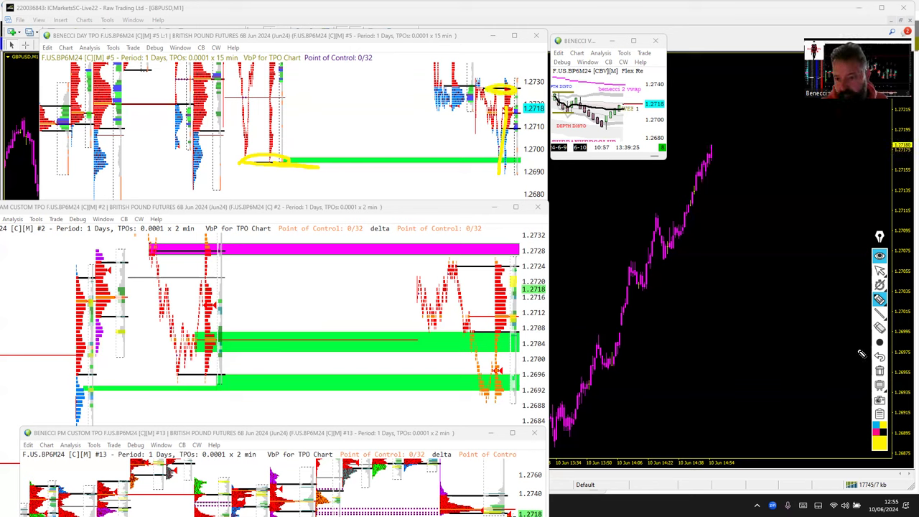
{"action": "left_click", "coordinate": [878, 371]}
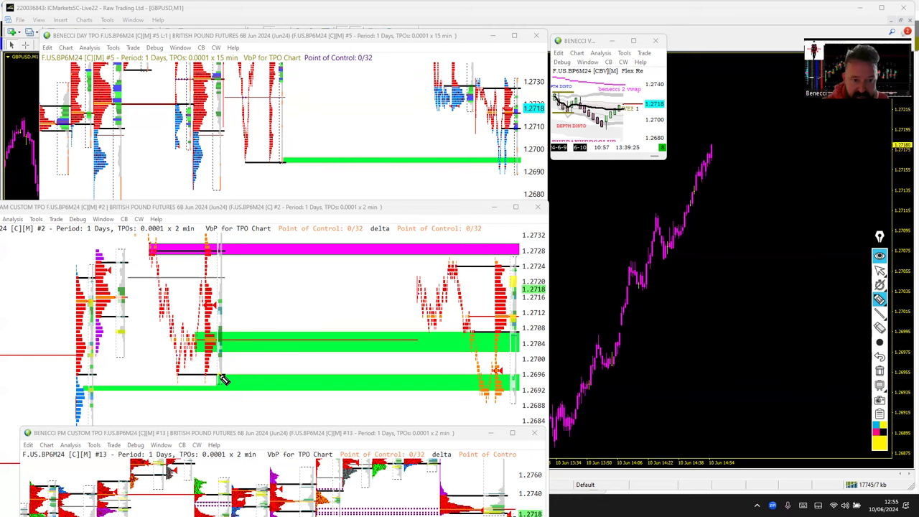
Outline the lower green zone's origin on the AM custom TPO chart, mark the recent lows there and on the day chart, and erase the marks.
{"action": "mouse_move", "coordinate": [223, 379]}
{"action": "left_mouse_down"}
{"action": "mouse_move", "coordinate": [267, 380]}
{"action": "mouse_move", "coordinate": [215, 375]}
{"action": "left_mouse_up"}
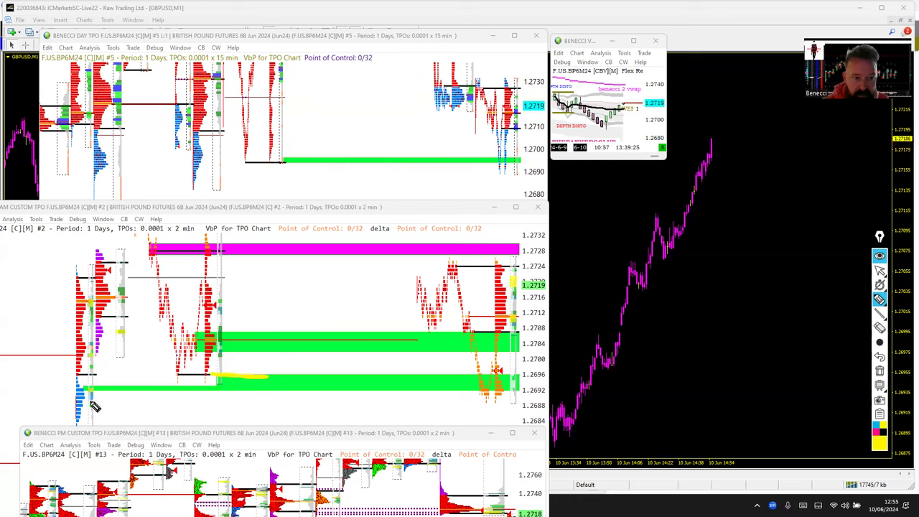
{"action": "mouse_move", "coordinate": [82, 391]}
{"action": "left_mouse_down"}
{"action": "mouse_move", "coordinate": [220, 385]}
{"action": "mouse_move", "coordinate": [178, 374]}
{"action": "mouse_move", "coordinate": [207, 392]}
{"action": "left_mouse_up"}
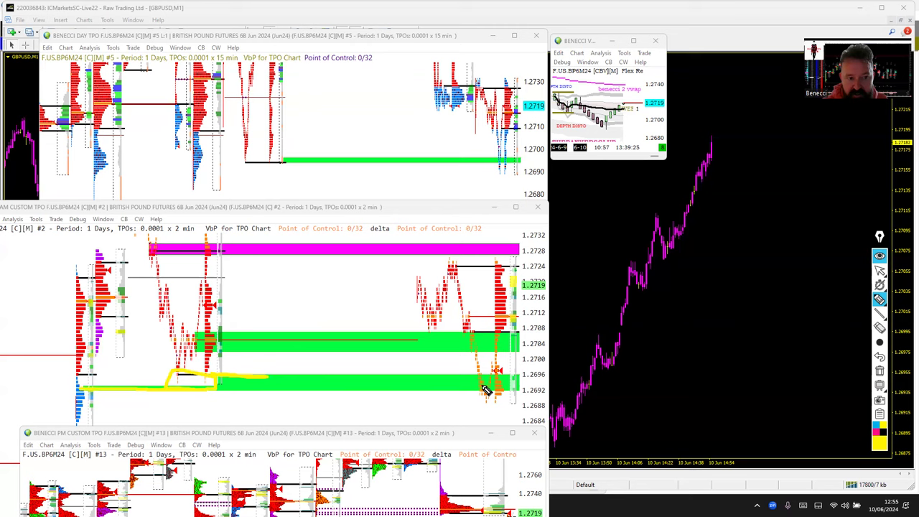
{"action": "mouse_move", "coordinate": [477, 380]}
{"action": "left_mouse_down"}
{"action": "mouse_move", "coordinate": [486, 404]}
{"action": "mouse_move", "coordinate": [494, 374]}
{"action": "left_mouse_up"}
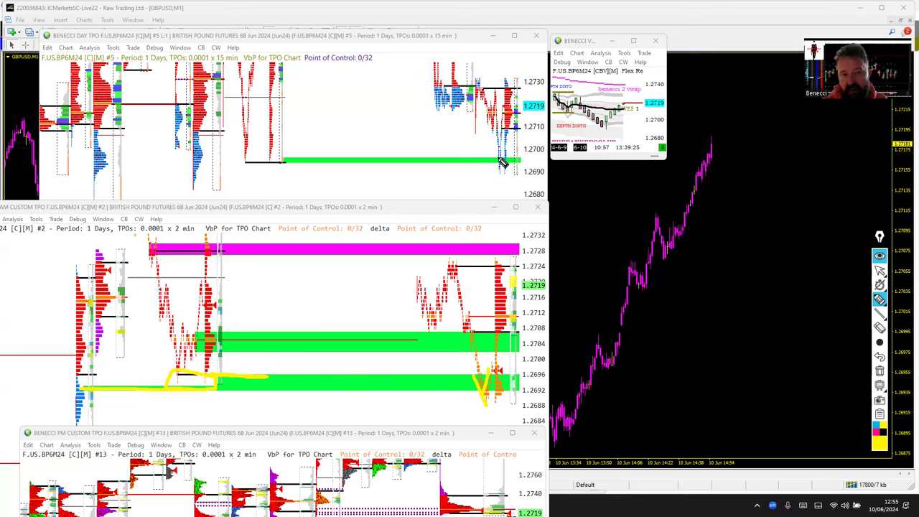
{"action": "mouse_move", "coordinate": [502, 162]}
{"action": "left_mouse_down"}
{"action": "mouse_move", "coordinate": [503, 174]}
{"action": "mouse_move", "coordinate": [500, 158]}
{"action": "left_mouse_up"}
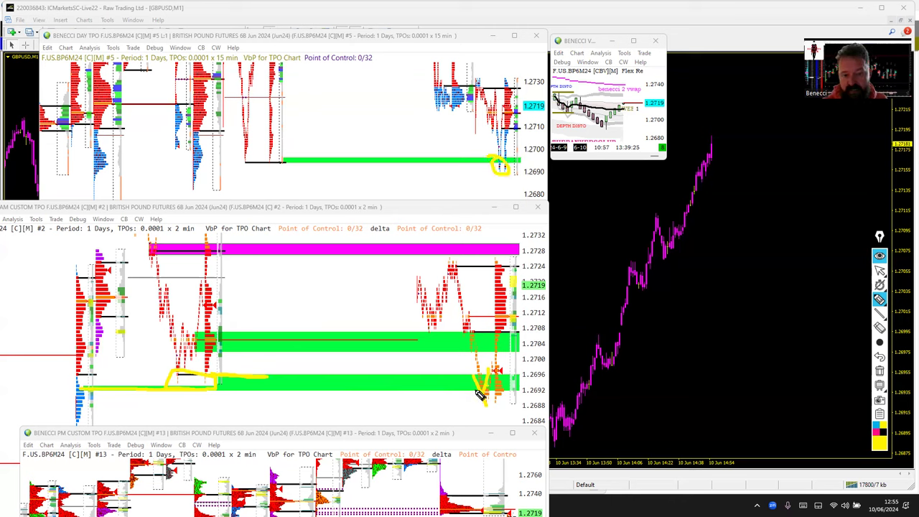
{"action": "left_click_drag", "start_coordinate": [480, 395], "coordinate": [491, 397]}
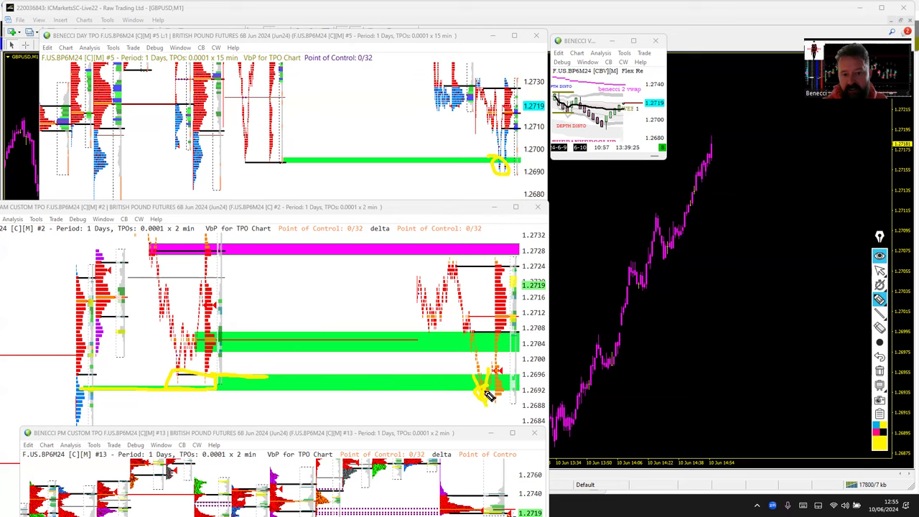
{"action": "left_click", "coordinate": [879, 371]}
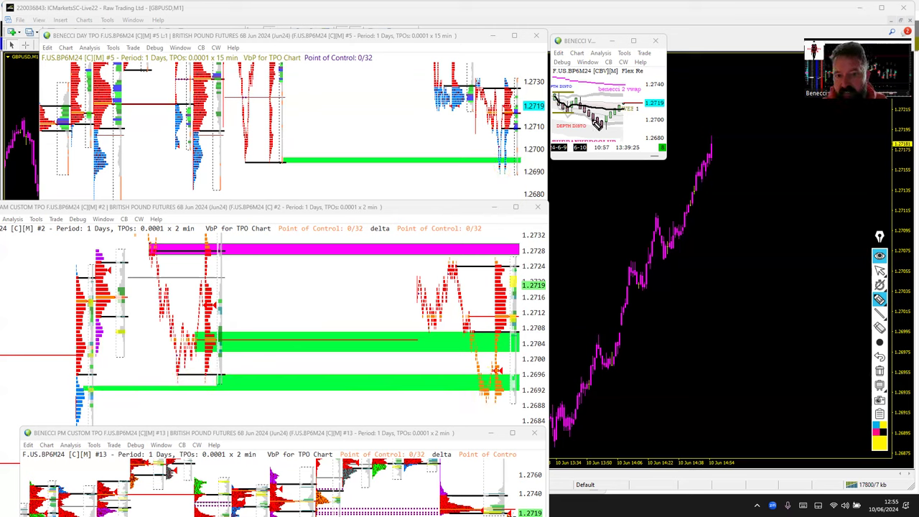
Highlight the swing low beneath the candles on the small VWAP chart and erase the highlight.
{"action": "mouse_move", "coordinate": [573, 117]}
{"action": "left_mouse_down"}
{"action": "mouse_move", "coordinate": [623, 132]}
{"action": "mouse_move", "coordinate": [573, 118]}
{"action": "left_mouse_up"}
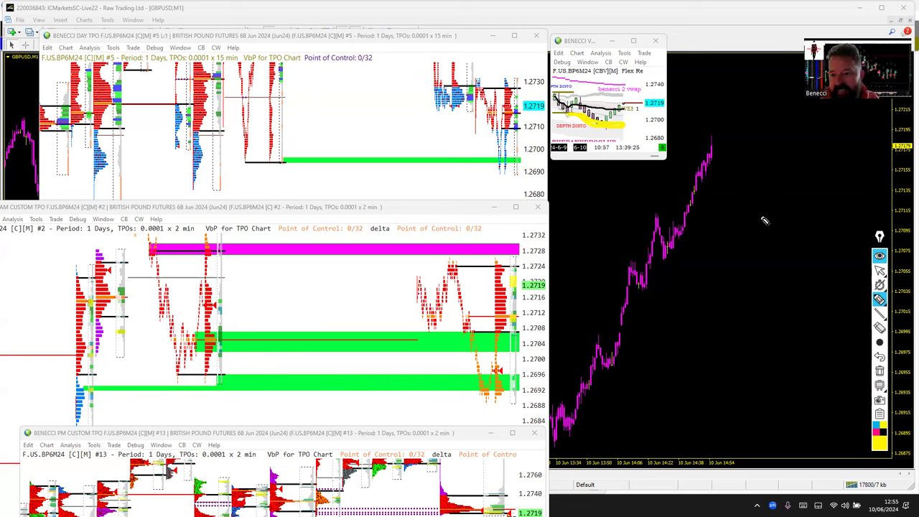
{"action": "left_click", "coordinate": [879, 370]}
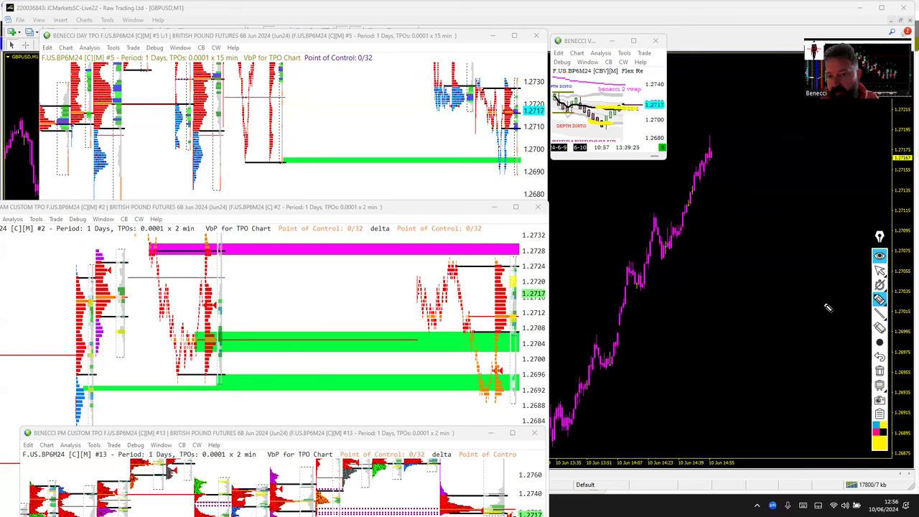
Show the 6-minute British Pound footprint chart full screen and shift its price scale to bring the session lows fully into view.
{"action": "left_click", "coordinate": [878, 272]}
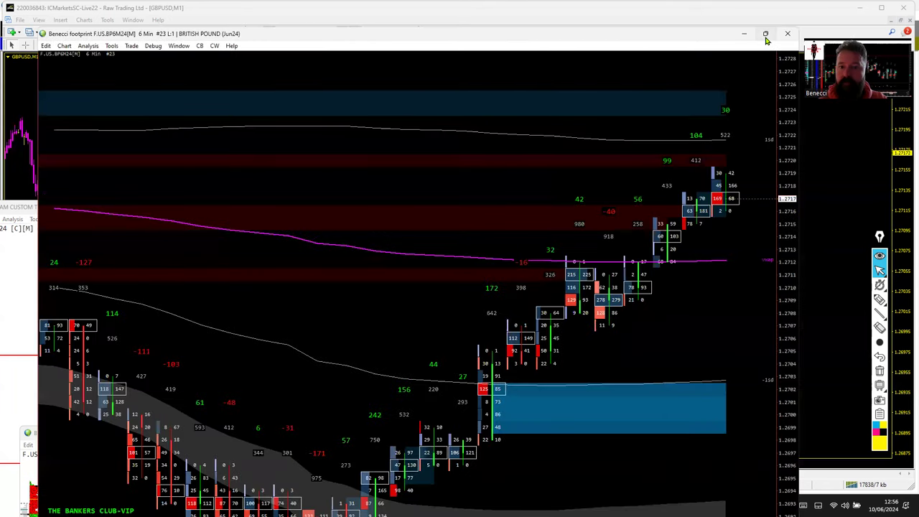
{"action": "left_click", "coordinate": [766, 34]}
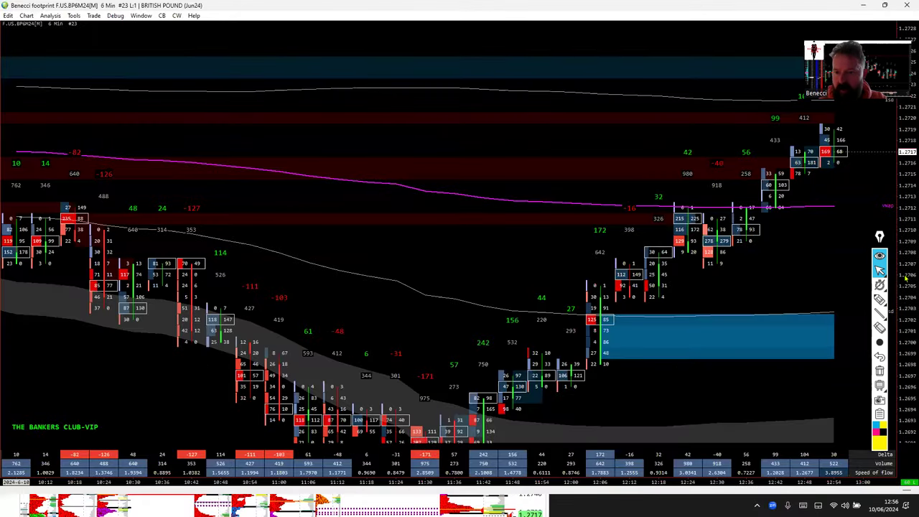
{"action": "left_click_drag", "start_coordinate": [907, 285], "coordinate": [906, 244]}
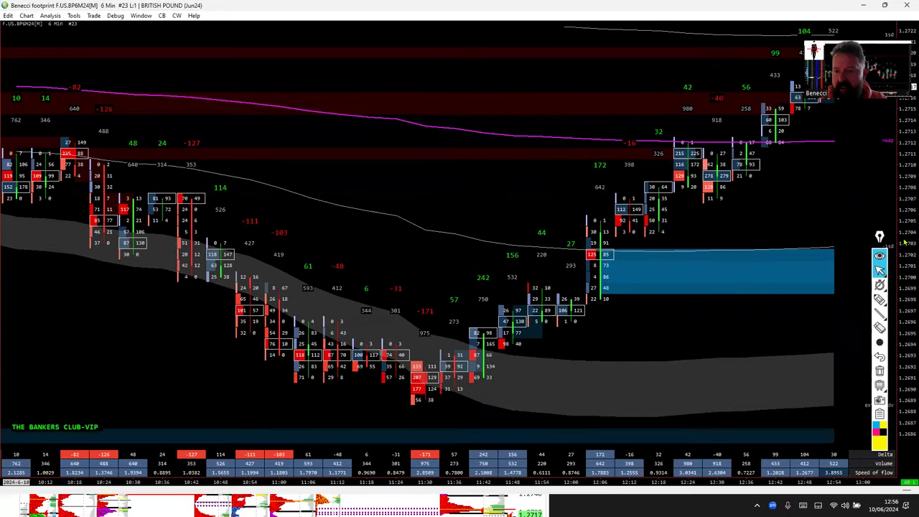
Circle the -111 and -103 deltas, trace the decline, underline the session low on the footprint chart, and erase the marks.
{"action": "left_click", "coordinate": [879, 298]}
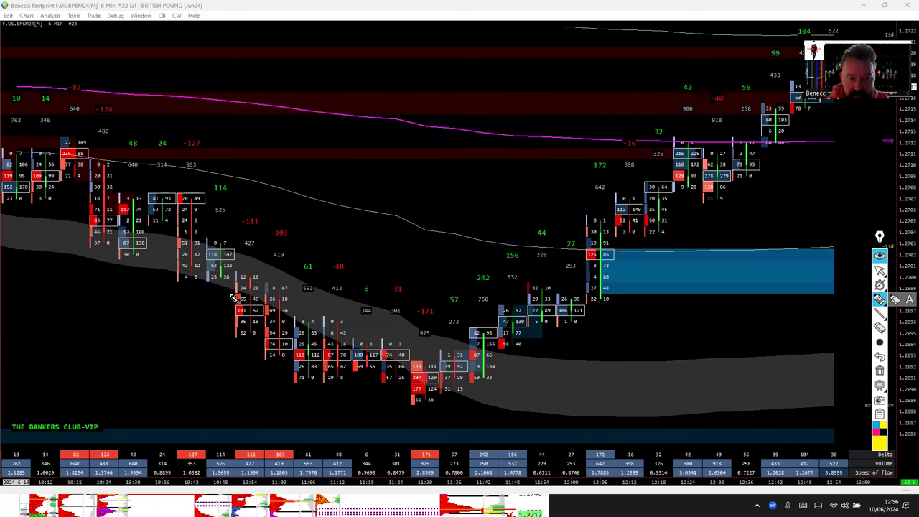
{"action": "mouse_move", "coordinate": [224, 245]}
{"action": "left_mouse_down"}
{"action": "mouse_move", "coordinate": [247, 262]}
{"action": "mouse_move", "coordinate": [312, 252]}
{"action": "mouse_move", "coordinate": [214, 230]}
{"action": "left_mouse_up"}
{"action": "left_click_drag", "start_coordinate": [281, 299], "coordinate": [369, 324]}
{"action": "left_click_drag", "start_coordinate": [345, 405], "coordinate": [431, 401]}
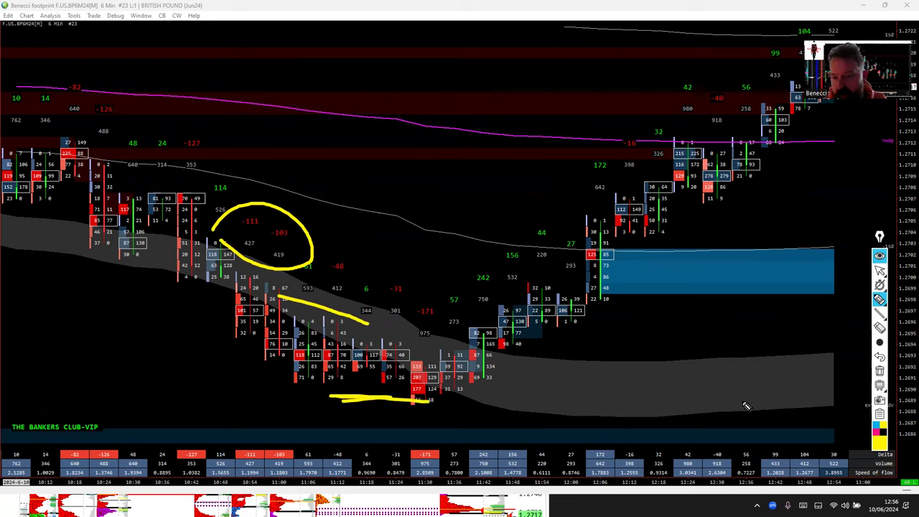
{"action": "left_click", "coordinate": [877, 371]}
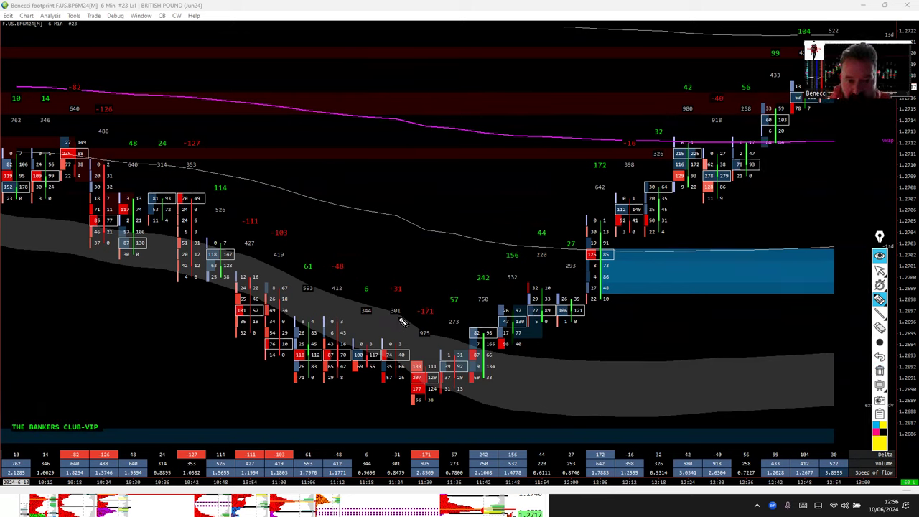
Mark the 11:30 bar's delta and volume, box its footprint, trace the drop and rebound around it, and erase the marks.
{"action": "mouse_move", "coordinate": [400, 320]}
{"action": "left_mouse_down"}
{"action": "mouse_move", "coordinate": [435, 327]}
{"action": "mouse_move", "coordinate": [440, 305]}
{"action": "mouse_move", "coordinate": [395, 306]}
{"action": "mouse_move", "coordinate": [415, 346]}
{"action": "mouse_move", "coordinate": [439, 336]}
{"action": "mouse_move", "coordinate": [413, 325]}
{"action": "left_mouse_up"}
{"action": "mouse_move", "coordinate": [405, 360]}
{"action": "left_mouse_down"}
{"action": "mouse_move", "coordinate": [397, 401]}
{"action": "mouse_move", "coordinate": [452, 399]}
{"action": "mouse_move", "coordinate": [449, 360]}
{"action": "mouse_move", "coordinate": [404, 353]}
{"action": "mouse_move", "coordinate": [392, 384]}
{"action": "mouse_move", "coordinate": [400, 410]}
{"action": "left_mouse_up"}
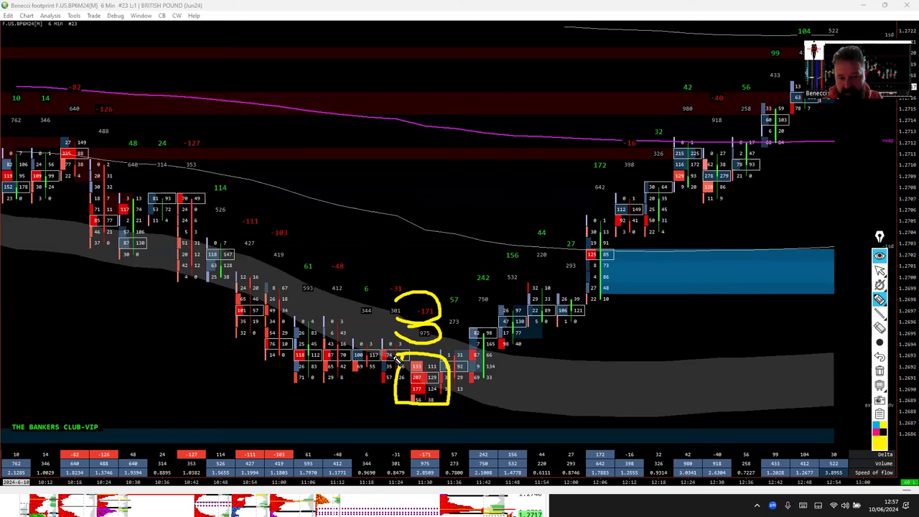
{"action": "mouse_move", "coordinate": [394, 358]}
{"action": "left_mouse_down"}
{"action": "mouse_move", "coordinate": [416, 381]}
{"action": "mouse_move", "coordinate": [402, 382]}
{"action": "left_mouse_up"}
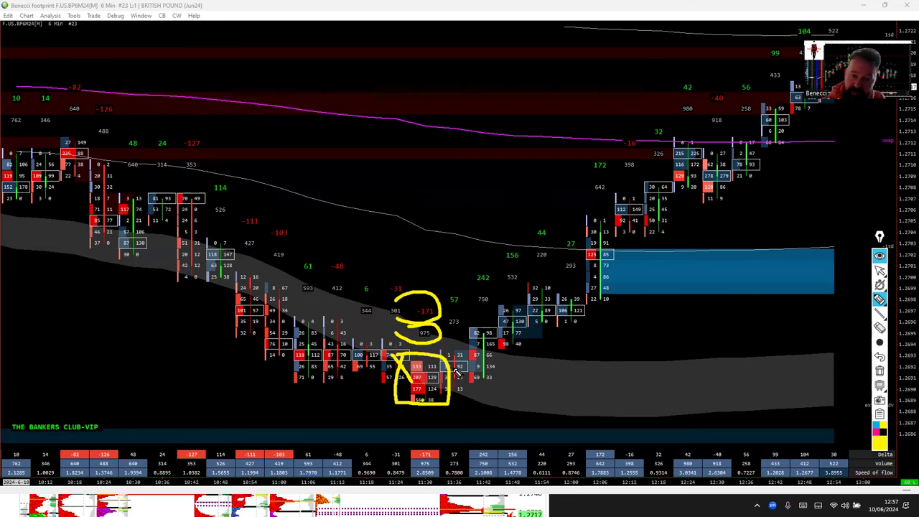
{"action": "left_click_drag", "start_coordinate": [425, 404], "coordinate": [492, 331]}
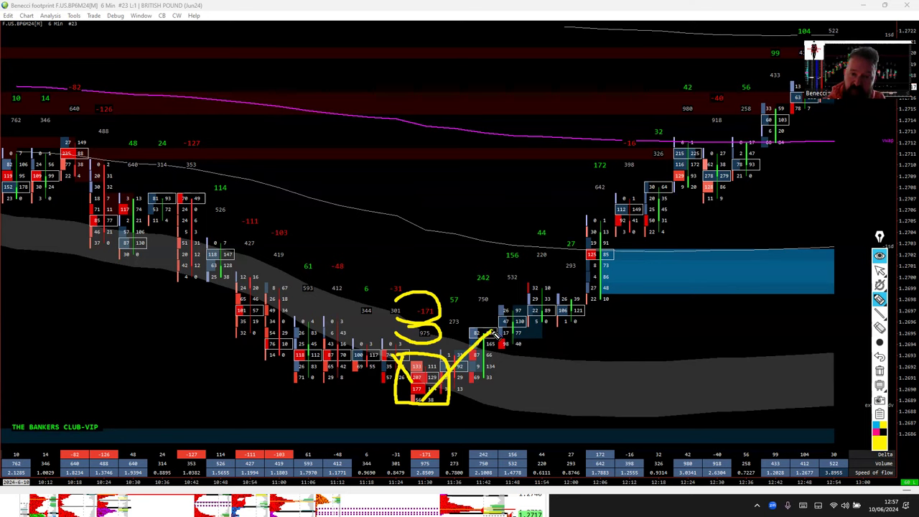
{"action": "left_click", "coordinate": [879, 372]}
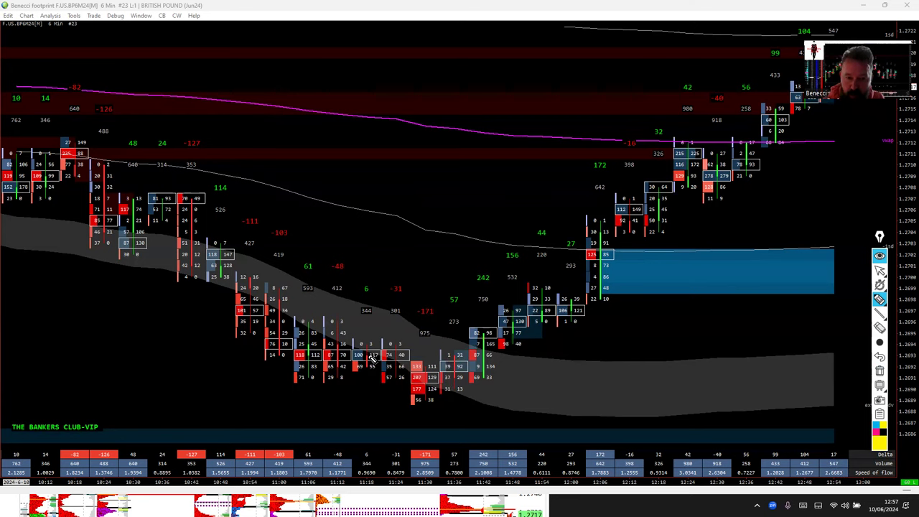
Trace the drop into the 11:30 low, a line beneath it, and the rally up to about 12:00, and erase the strokes.
{"action": "mouse_move", "coordinate": [381, 361]}
{"action": "left_mouse_down"}
{"action": "mouse_move", "coordinate": [411, 397]}
{"action": "mouse_move", "coordinate": [483, 392]}
{"action": "left_mouse_up"}
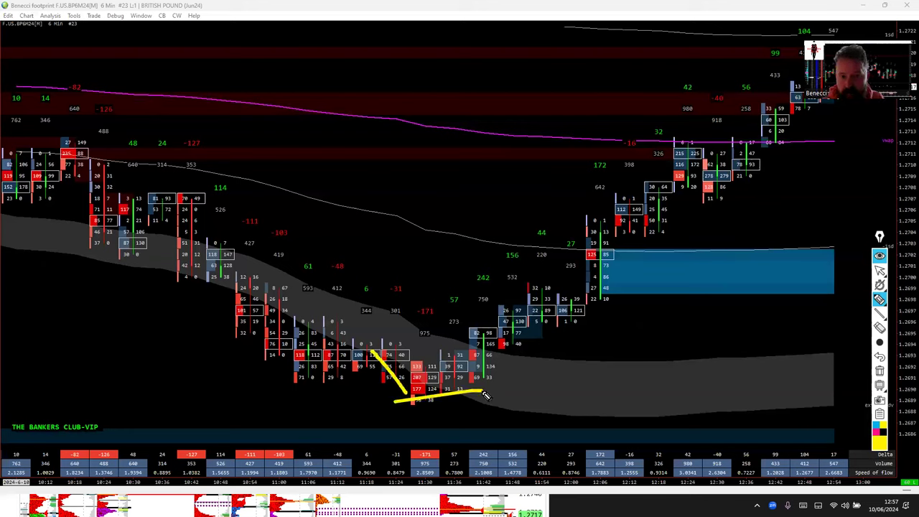
{"action": "left_click_drag", "start_coordinate": [413, 404], "coordinate": [566, 295]}
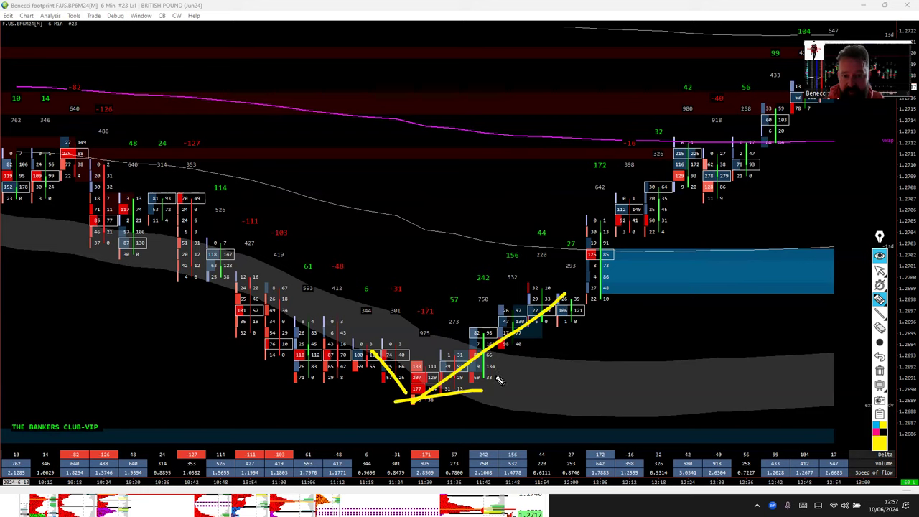
{"action": "left_click", "coordinate": [879, 372]}
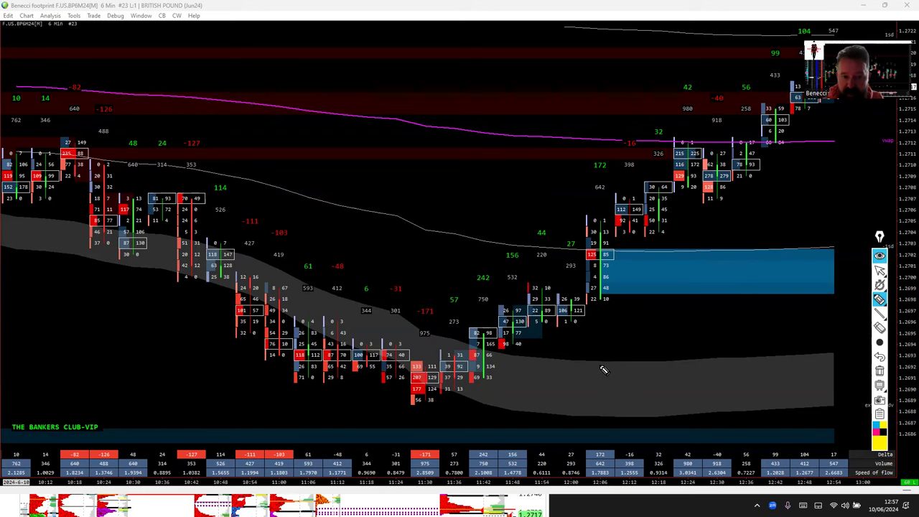
Enclose the 11:30 bar's footprint and the delta and volume figures above it in two yellow outlines, and erase them.
{"action": "mouse_move", "coordinate": [396, 361]}
{"action": "left_mouse_down"}
{"action": "mouse_move", "coordinate": [394, 412]}
{"action": "mouse_move", "coordinate": [463, 387]}
{"action": "mouse_move", "coordinate": [363, 363]}
{"action": "left_mouse_up"}
{"action": "mouse_move", "coordinate": [388, 322]}
{"action": "left_mouse_down"}
{"action": "mouse_move", "coordinate": [460, 353]}
{"action": "mouse_move", "coordinate": [420, 298]}
{"action": "mouse_move", "coordinate": [386, 346]}
{"action": "left_mouse_up"}
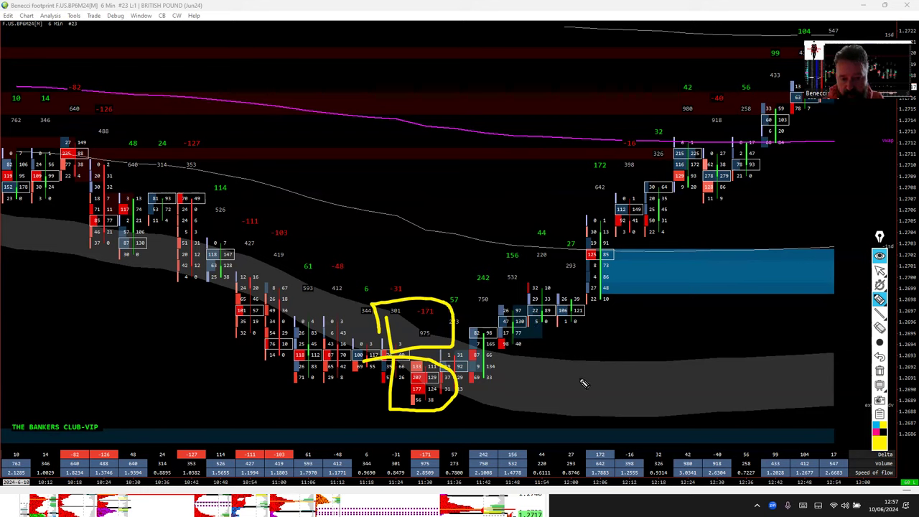
{"action": "left_click", "coordinate": [877, 372]}
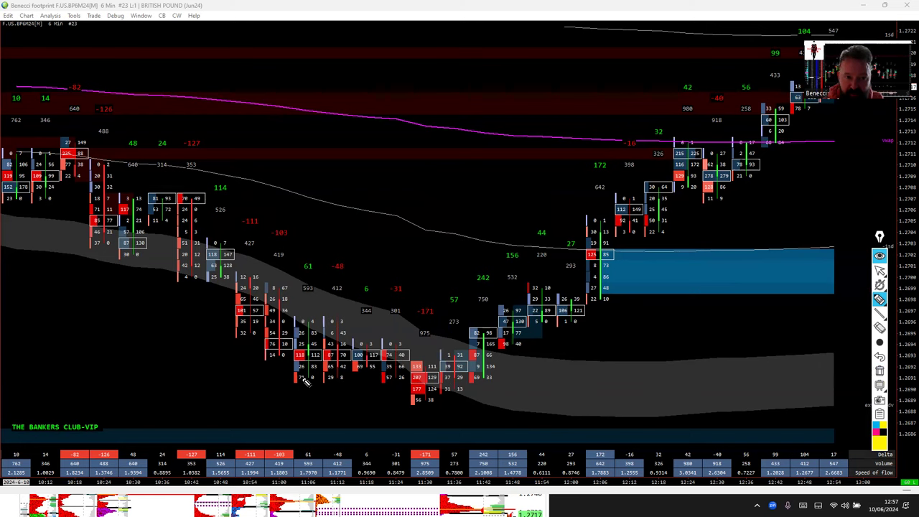
Underline the 11:00–11:24 footprint lows down into the 11:30 bar, trace the rally from 11:36 to 12:06, and erase the strokes.
{"action": "mouse_move", "coordinate": [276, 375]}
{"action": "left_mouse_down"}
{"action": "mouse_move", "coordinate": [396, 375]}
{"action": "mouse_move", "coordinate": [407, 403]}
{"action": "left_mouse_up"}
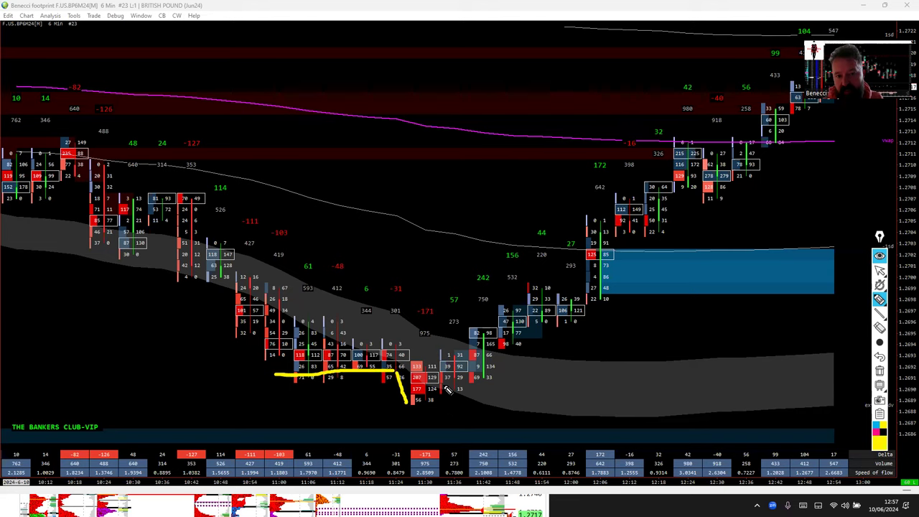
{"action": "left_click_drag", "start_coordinate": [446, 389], "coordinate": [600, 259]}
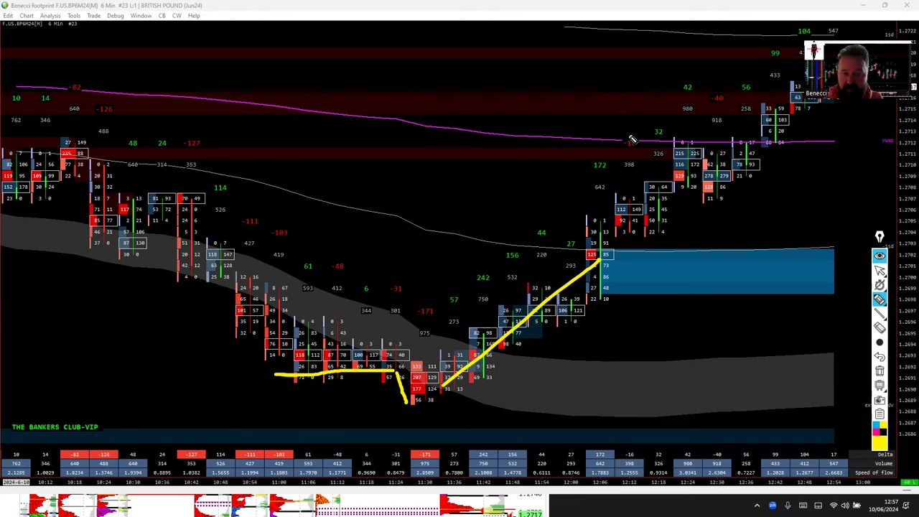
{"action": "left_click", "coordinate": [876, 373]}
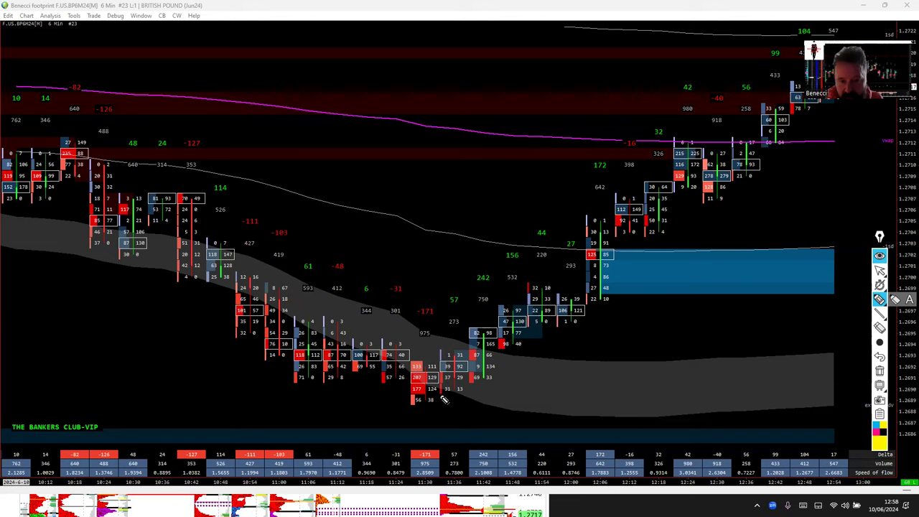
Trace the grey band's upper and lower edges from about 11:06 onward, with a flat line out from the 11:36 bar, and erase the strokes.
{"action": "left_click_drag", "start_coordinate": [444, 377], "coordinate": [600, 371]}
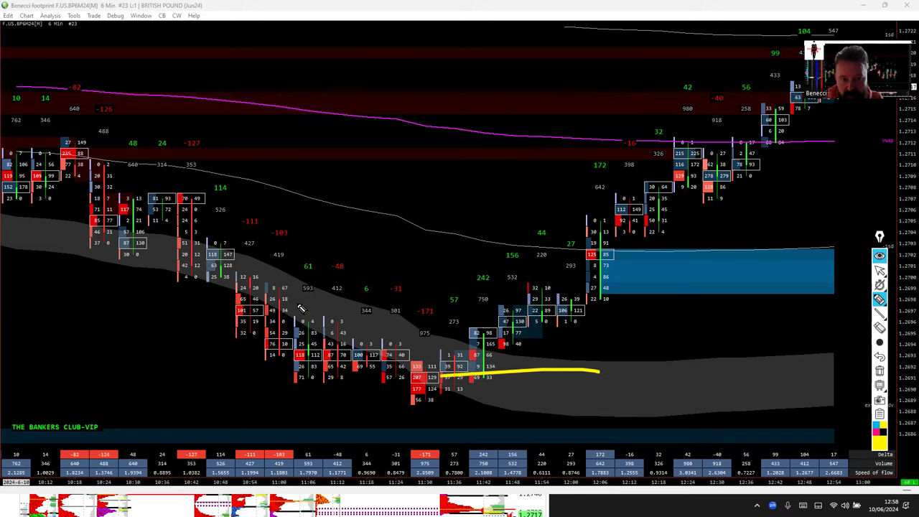
{"action": "left_click_drag", "start_coordinate": [291, 301], "coordinate": [459, 374]}
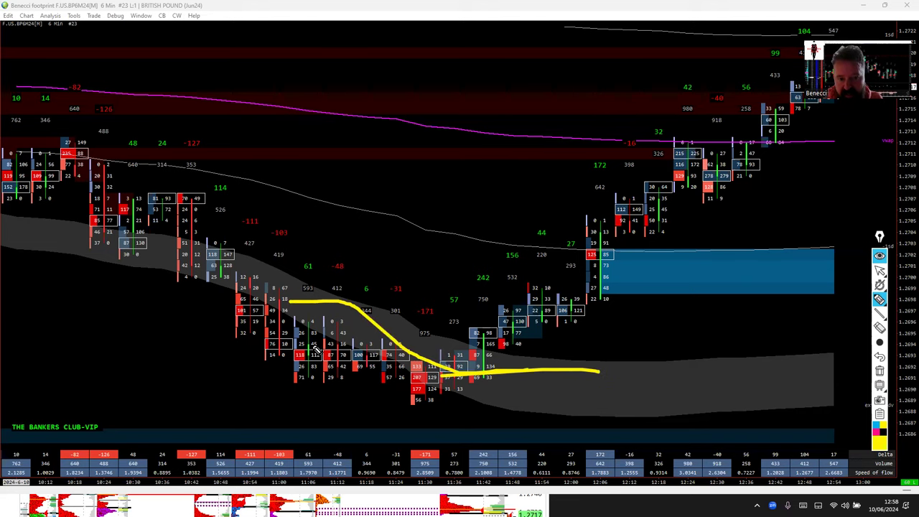
{"action": "mouse_move", "coordinate": [313, 346]}
{"action": "left_mouse_down"}
{"action": "mouse_move", "coordinate": [369, 337]}
{"action": "mouse_move", "coordinate": [531, 405]}
{"action": "left_mouse_up"}
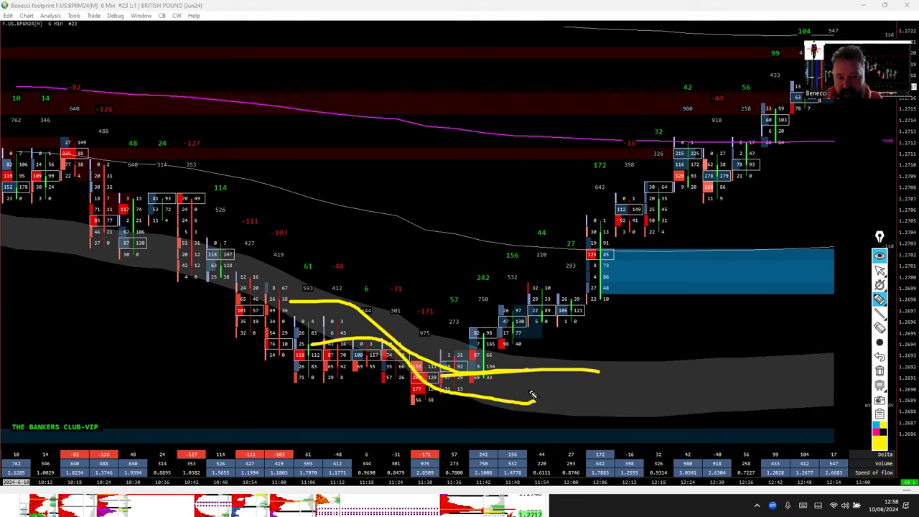
{"action": "left_click", "coordinate": [883, 374]}
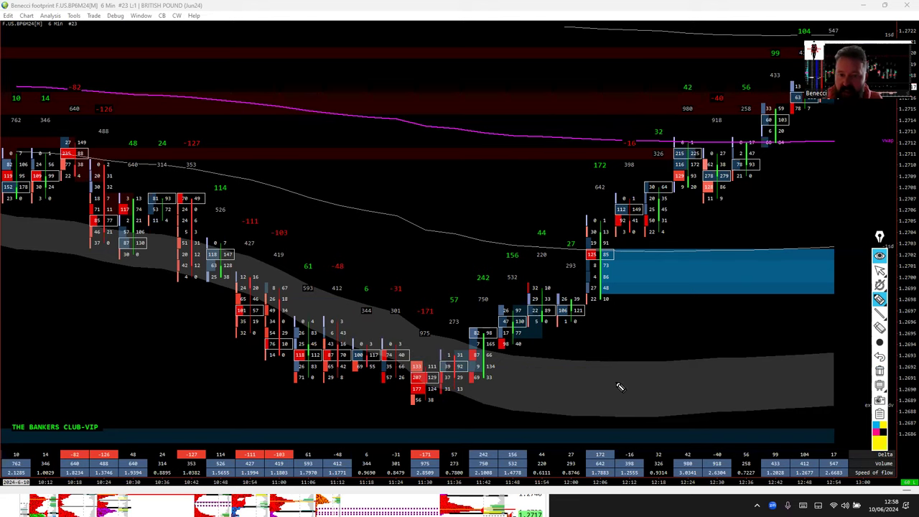
Trace the rally from the 11:42 bar up to about 12:36, mark the VWAP level around 12:42, and erase the strokes.
{"action": "left_click_drag", "start_coordinate": [494, 381], "coordinate": [741, 163]}
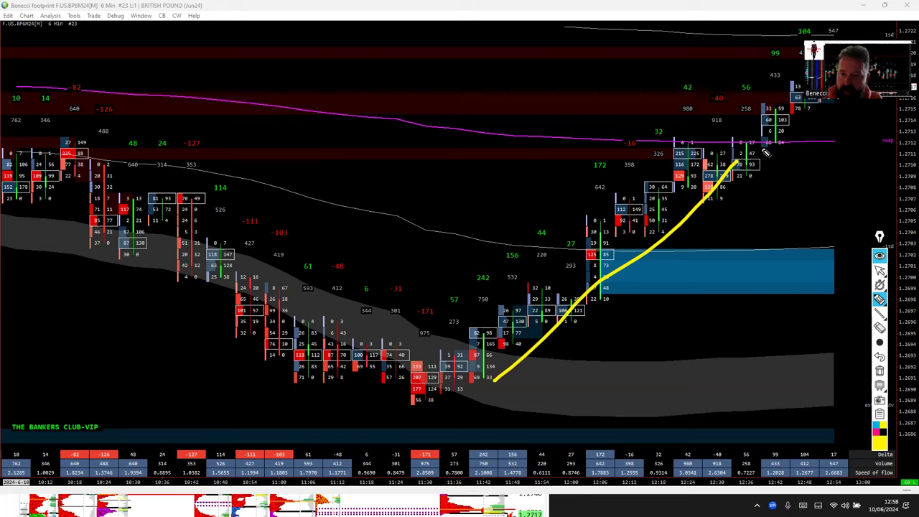
{"action": "left_click_drag", "start_coordinate": [858, 136], "coordinate": [753, 133]}
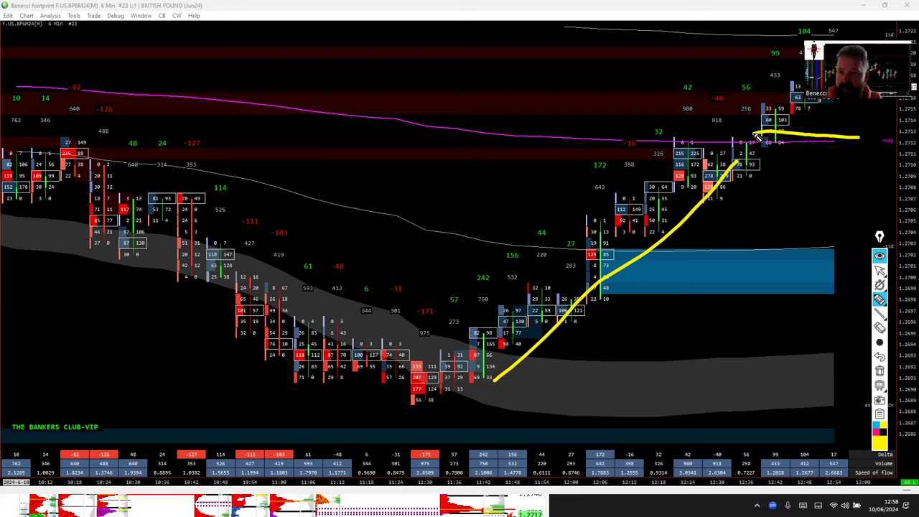
{"action": "mouse_move", "coordinate": [877, 318]}
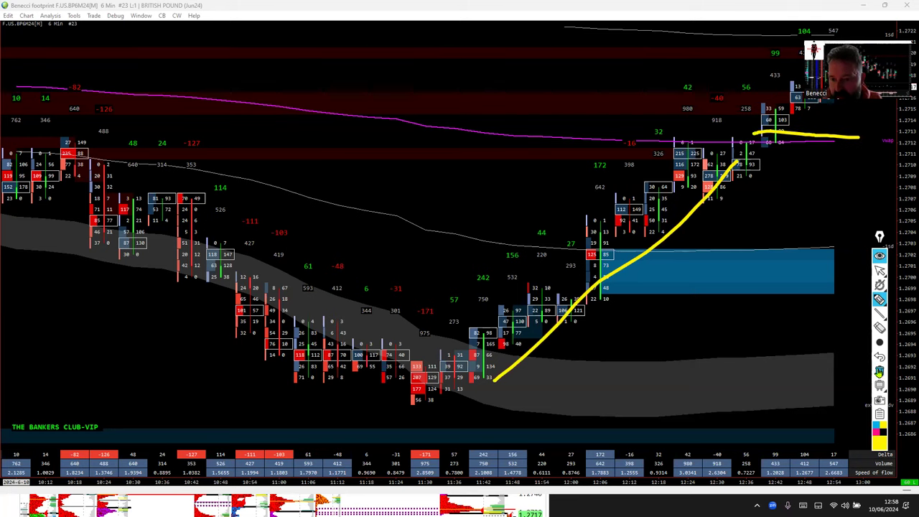
{"action": "left_click", "coordinate": [879, 371]}
Circle the 11:30–11:42 footprint bars and outline the 242 and 156 deltas above the turn.
{"action": "mouse_move", "coordinate": [484, 361]}
{"action": "left_mouse_down"}
{"action": "mouse_move", "coordinate": [424, 402]}
{"action": "mouse_move", "coordinate": [490, 351]}
{"action": "mouse_move", "coordinate": [470, 353]}
{"action": "left_mouse_up"}
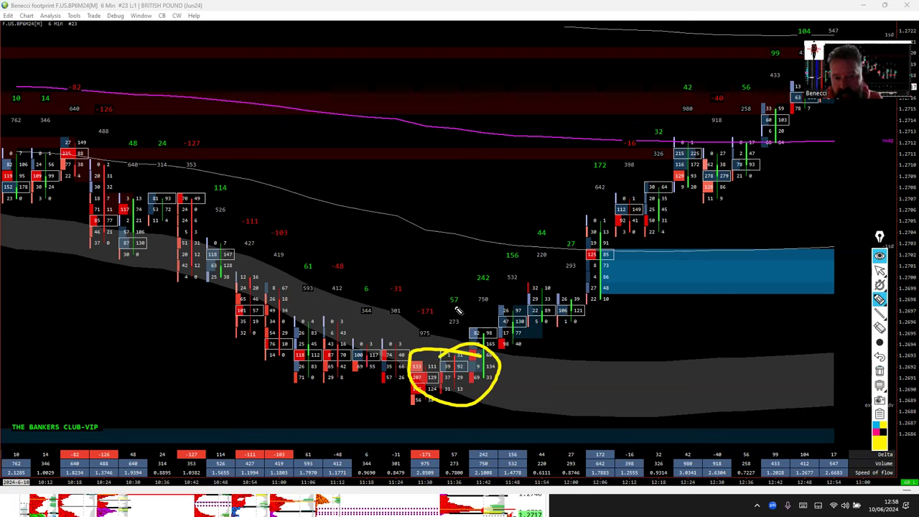
{"action": "mouse_move", "coordinate": [457, 308]}
{"action": "left_mouse_down"}
{"action": "mouse_move", "coordinate": [549, 264]}
{"action": "mouse_move", "coordinate": [466, 287]}
{"action": "mouse_move", "coordinate": [470, 305]}
{"action": "left_mouse_up"}
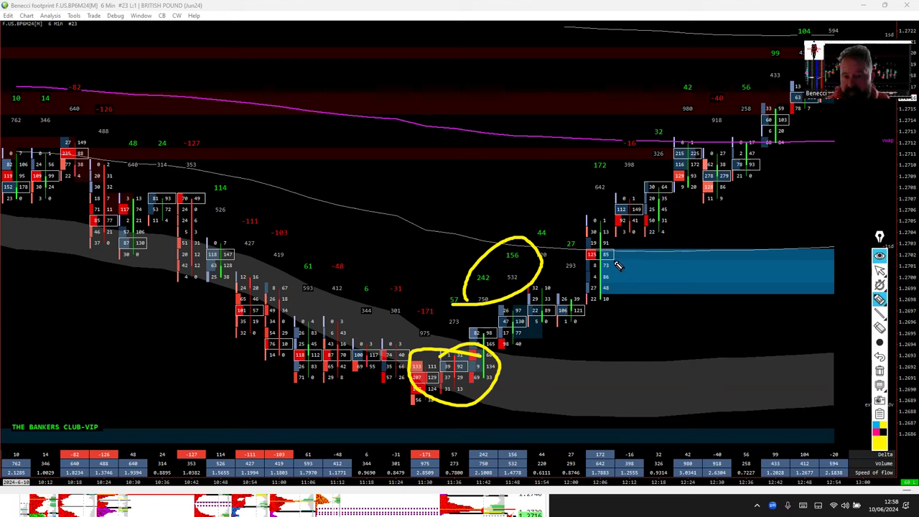
Box the start of the blue zone at 12:06, circle the 172 delta, trace the rally to about 12:48, and erase all marks.
{"action": "mouse_move", "coordinate": [594, 293]}
{"action": "left_mouse_down"}
{"action": "mouse_move", "coordinate": [662, 303]}
{"action": "mouse_move", "coordinate": [667, 247]}
{"action": "mouse_move", "coordinate": [595, 255]}
{"action": "mouse_move", "coordinate": [600, 296]}
{"action": "left_mouse_up"}
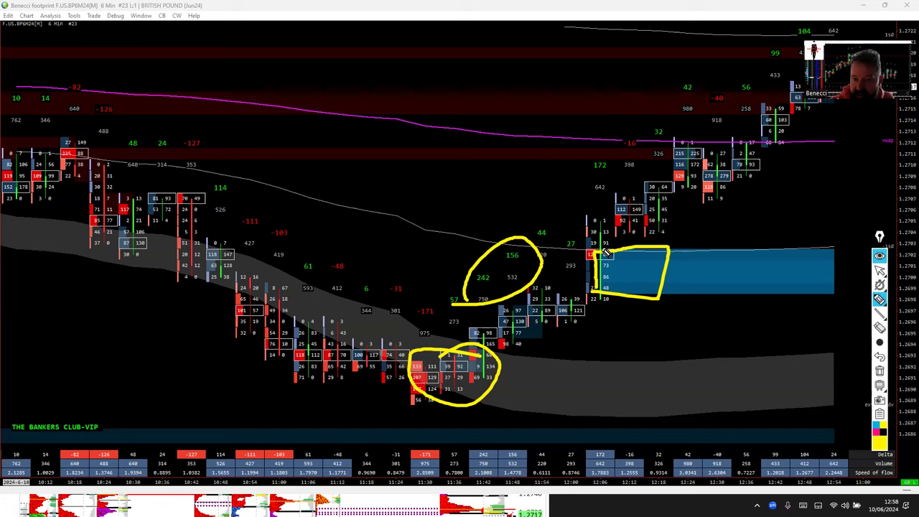
{"action": "left_click_drag", "start_coordinate": [605, 253], "coordinate": [695, 246]}
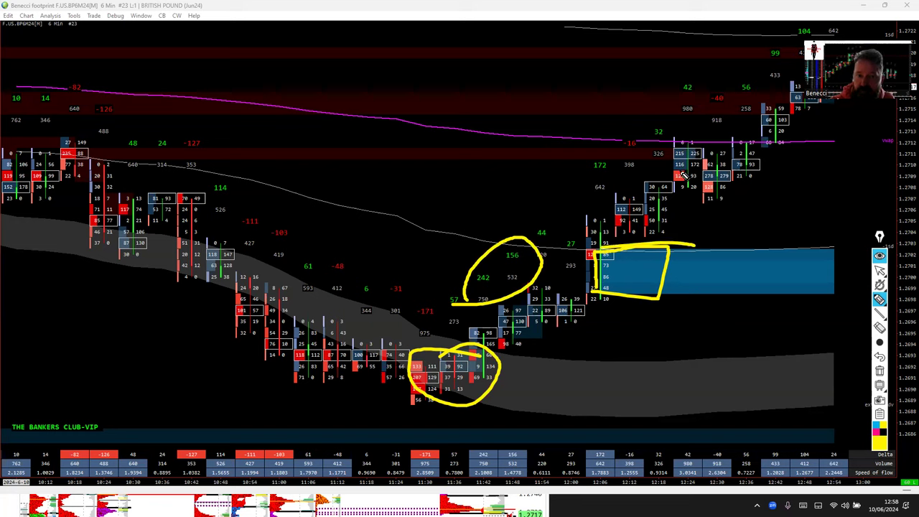
{"action": "mouse_move", "coordinate": [587, 182]}
{"action": "left_mouse_down"}
{"action": "mouse_move", "coordinate": [602, 159]}
{"action": "mouse_move", "coordinate": [587, 186]}
{"action": "left_mouse_up"}
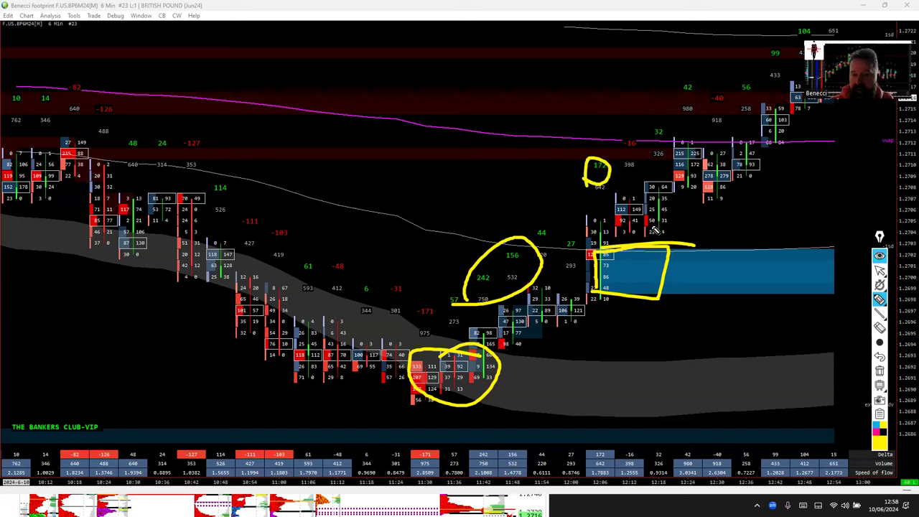
{"action": "left_click_drag", "start_coordinate": [655, 234], "coordinate": [791, 109]}
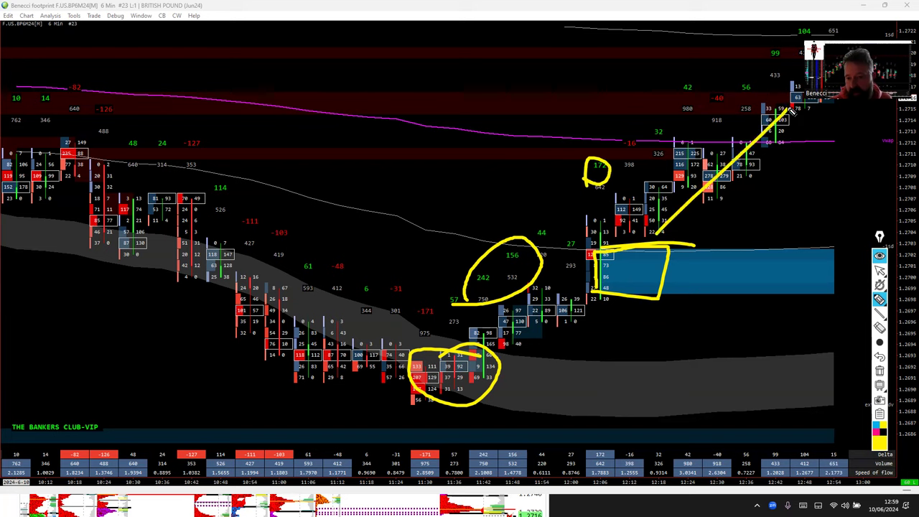
{"action": "left_click", "coordinate": [879, 370]}
Return to the multi-chart view and move the PM custom TPO chart window up to reveal its profiles.
{"action": "left_click", "coordinate": [880, 273]}
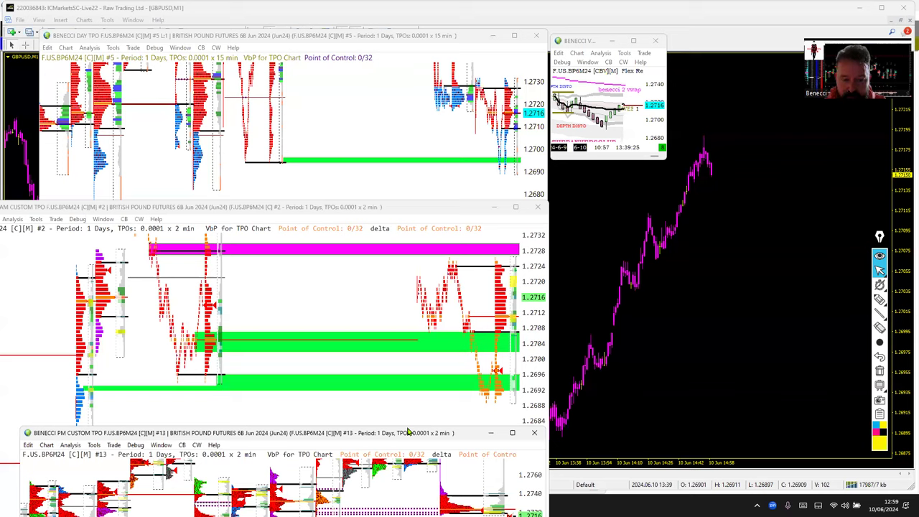
{"action": "left_click_drag", "start_coordinate": [407, 431], "coordinate": [405, 386]}
Highlight the 1.2700 and 1.2720 levels on the PM custom TPO chart, circle the latest GBPUSD peak, and erase the marks.
{"action": "mouse_move", "coordinate": [881, 319]}
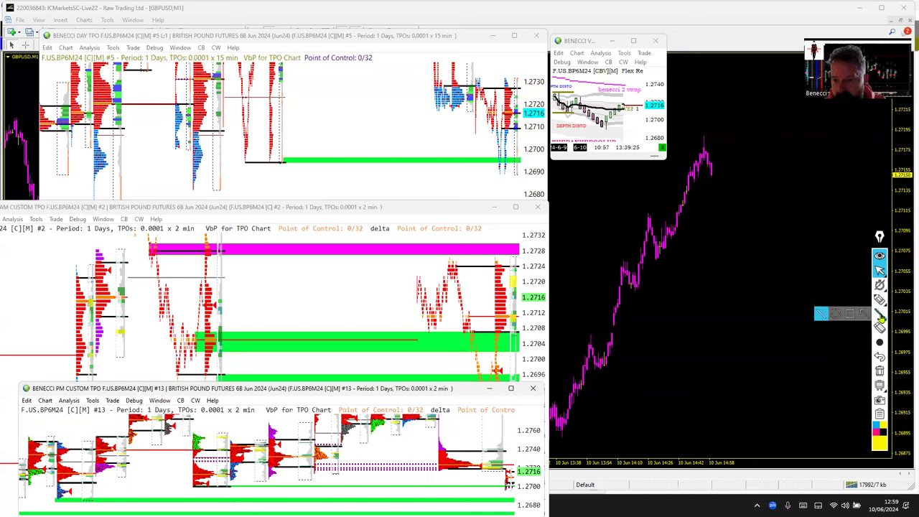
{"action": "left_click", "coordinate": [879, 299]}
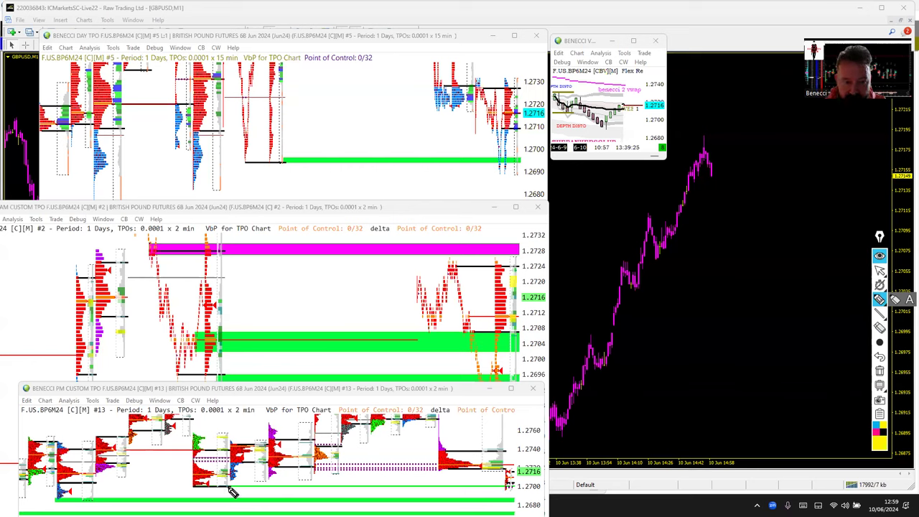
{"action": "left_click_drag", "start_coordinate": [230, 488], "coordinate": [257, 487]}
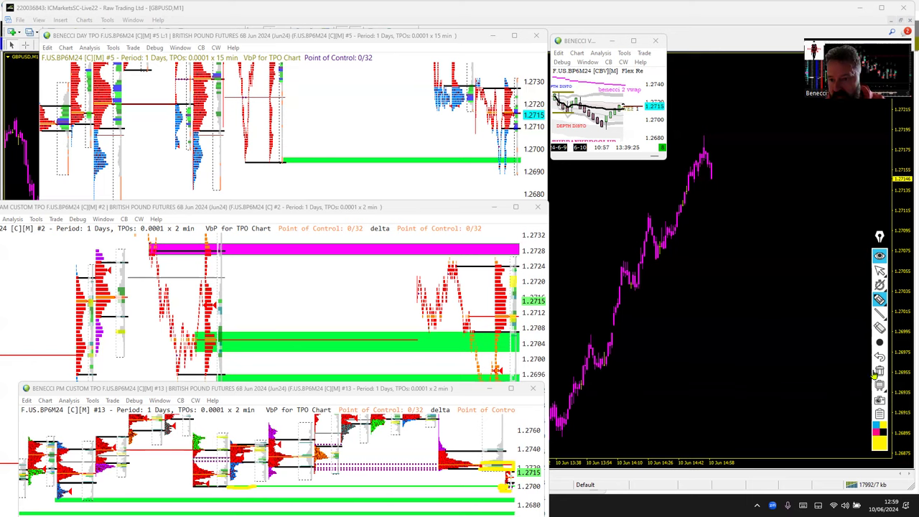
{"action": "mouse_move", "coordinate": [880, 300]}
{"action": "mouse_move", "coordinate": [879, 279]}
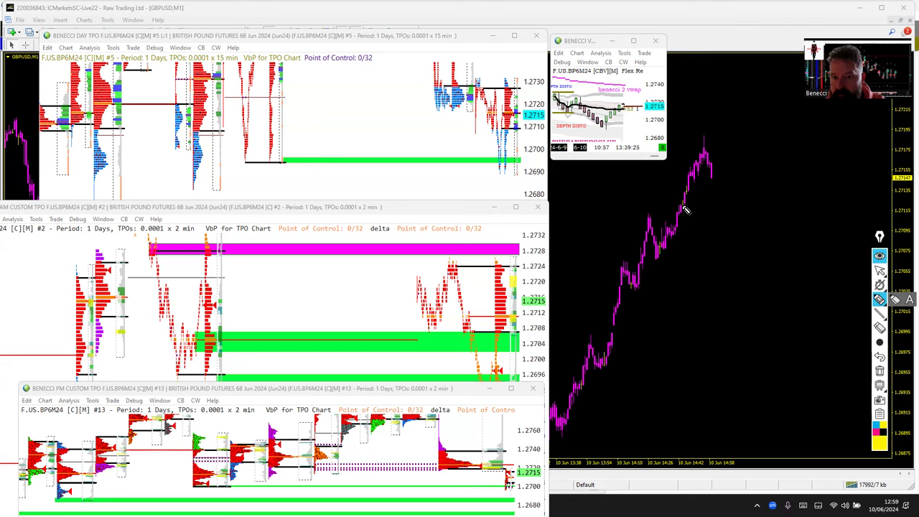
{"action": "mouse_move", "coordinate": [680, 187]}
{"action": "left_mouse_down"}
{"action": "mouse_move", "coordinate": [757, 153]}
{"action": "mouse_move", "coordinate": [702, 168]}
{"action": "left_mouse_up"}
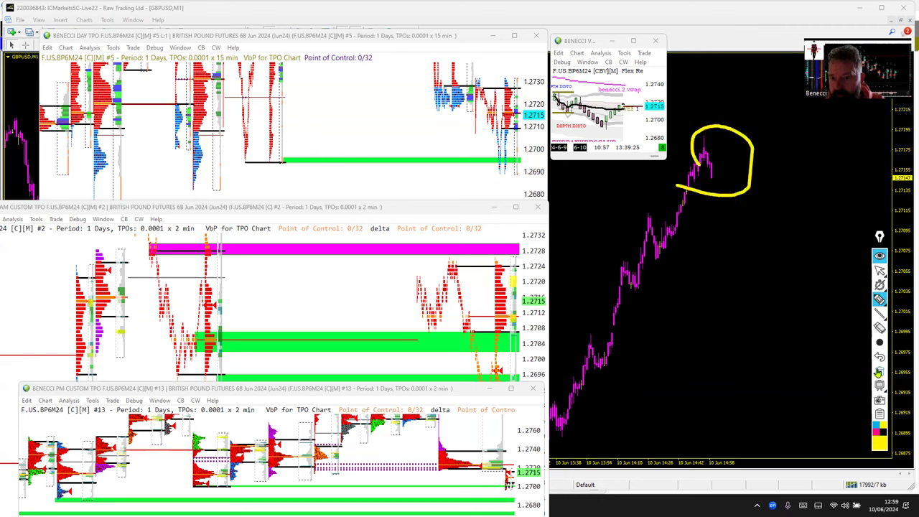
{"action": "left_click", "coordinate": [879, 371]}
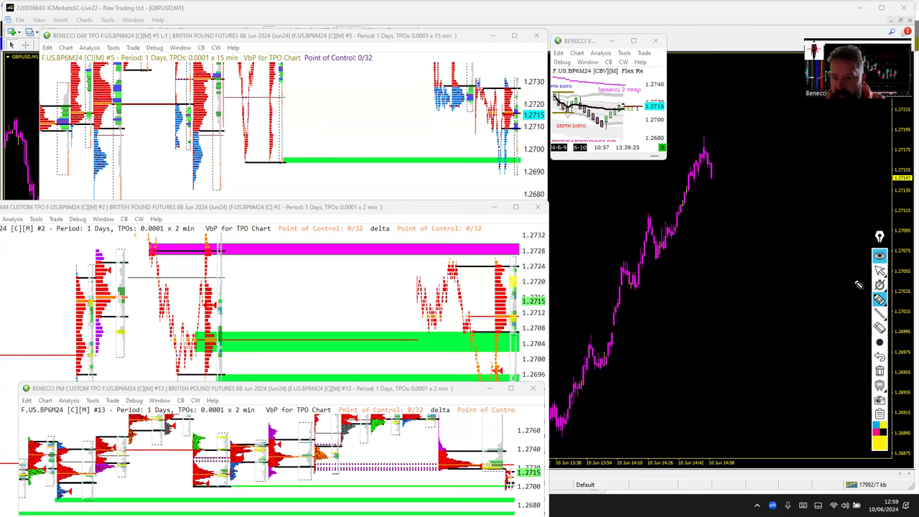
Display the last two profiles of the PM custom TPO chart as Letters/Blocks In Own Column And Standard Profile.
{"action": "left_click", "coordinate": [879, 270]}
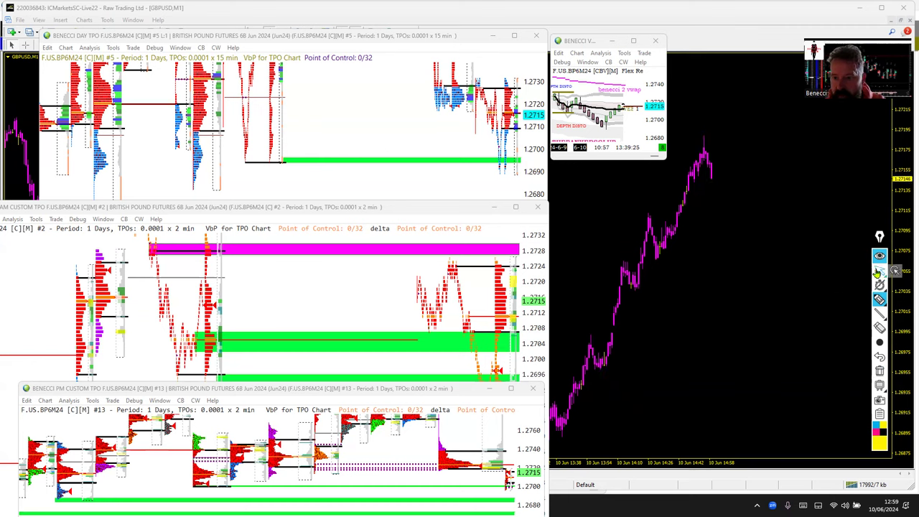
{"action": "left_click", "coordinate": [508, 479]}
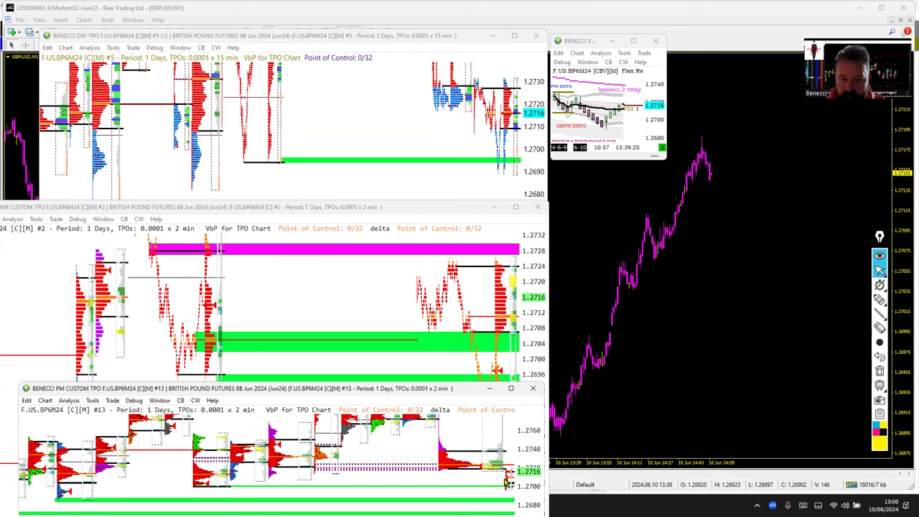
{"action": "right_click", "coordinate": [507, 483]}
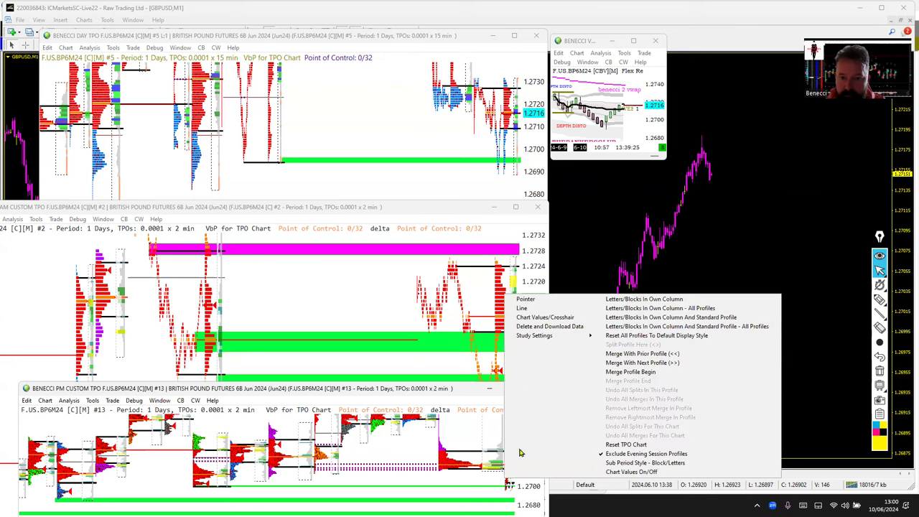
{"action": "left_click", "coordinate": [644, 318]}
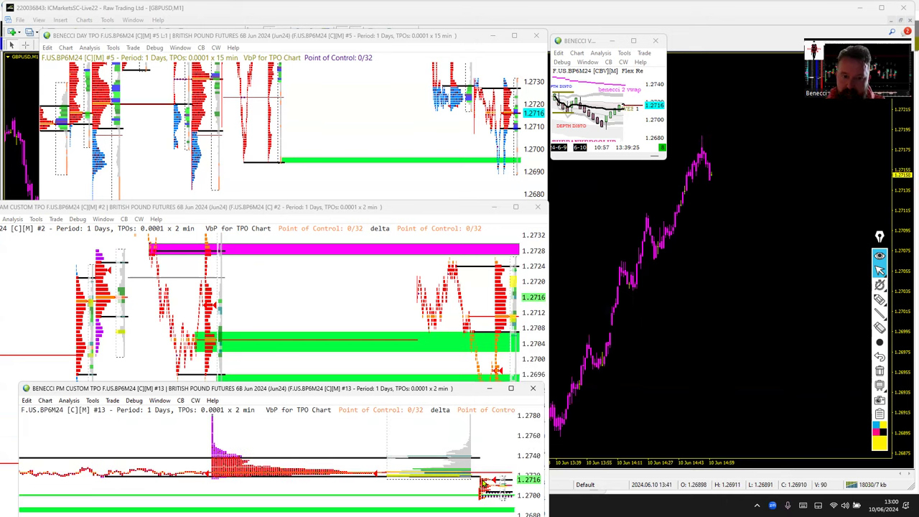
{"action": "right_click", "coordinate": [482, 481]}
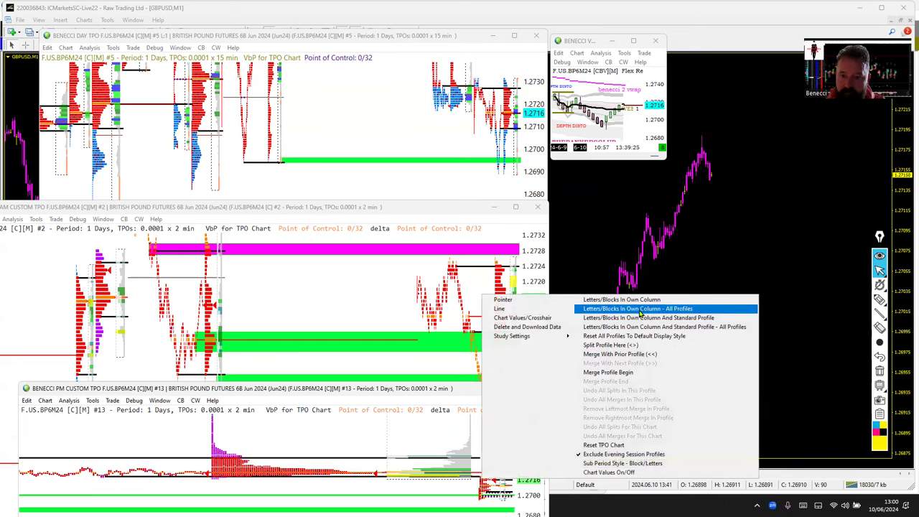
{"action": "left_click", "coordinate": [641, 318]}
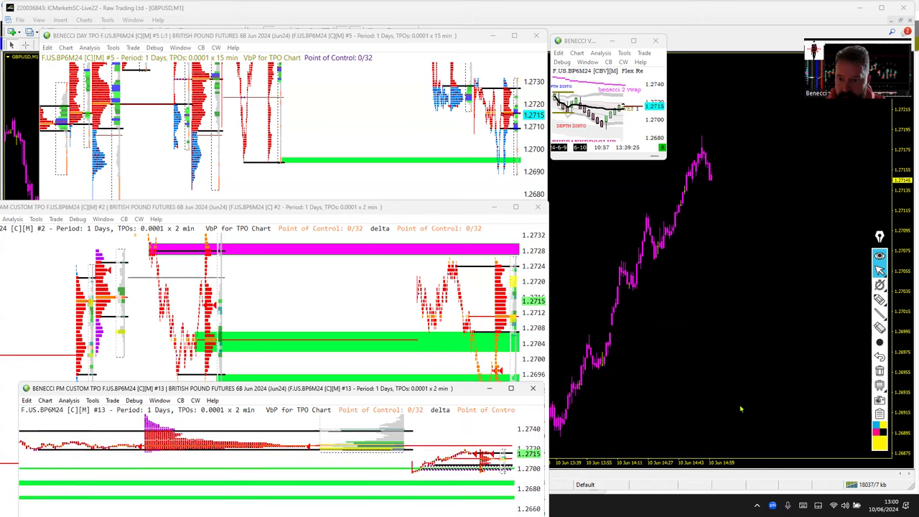
Trace the newest PM profile's rise from 1.2700 to the 1.2720 line, circle the latest GBPUSD peak, and erase the marks.
{"action": "left_click", "coordinate": [879, 299]}
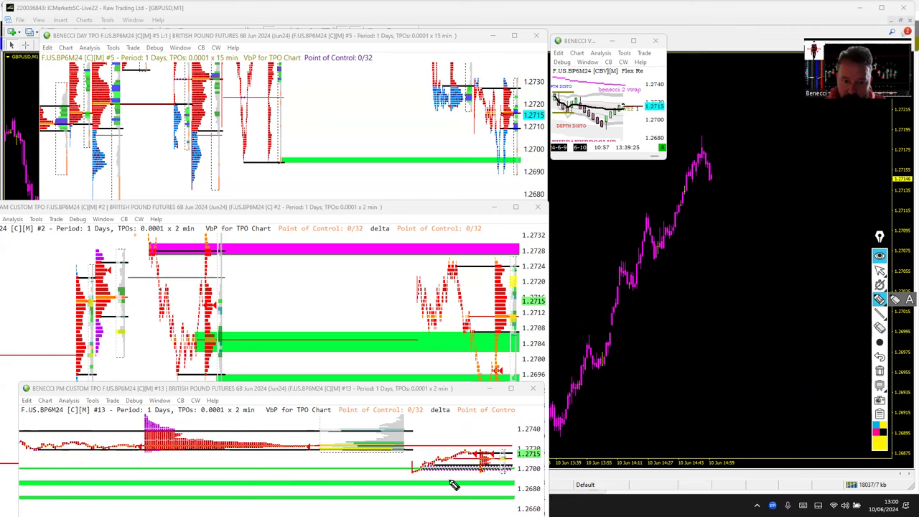
{"action": "mouse_move", "coordinate": [410, 471]}
{"action": "left_mouse_down"}
{"action": "mouse_move", "coordinate": [436, 474]}
{"action": "mouse_move", "coordinate": [465, 454]}
{"action": "left_mouse_up"}
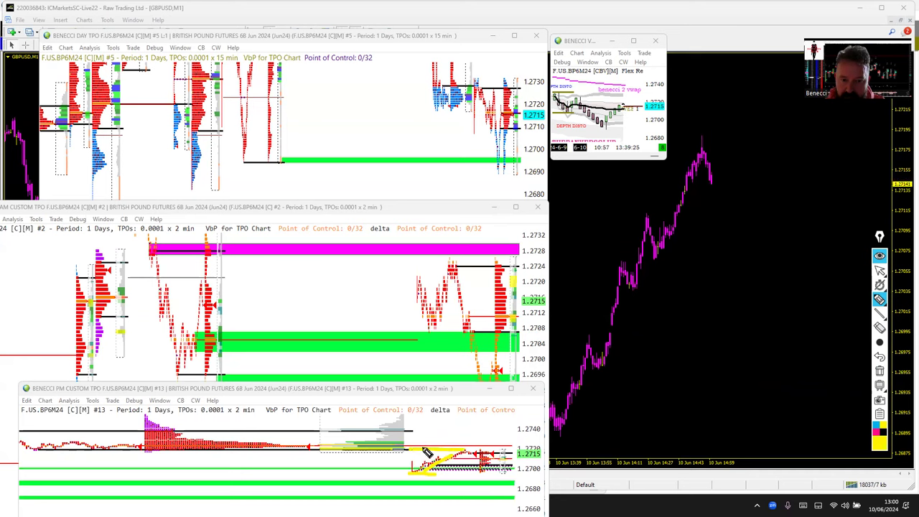
{"action": "left_click_drag", "start_coordinate": [415, 451], "coordinate": [481, 448]}
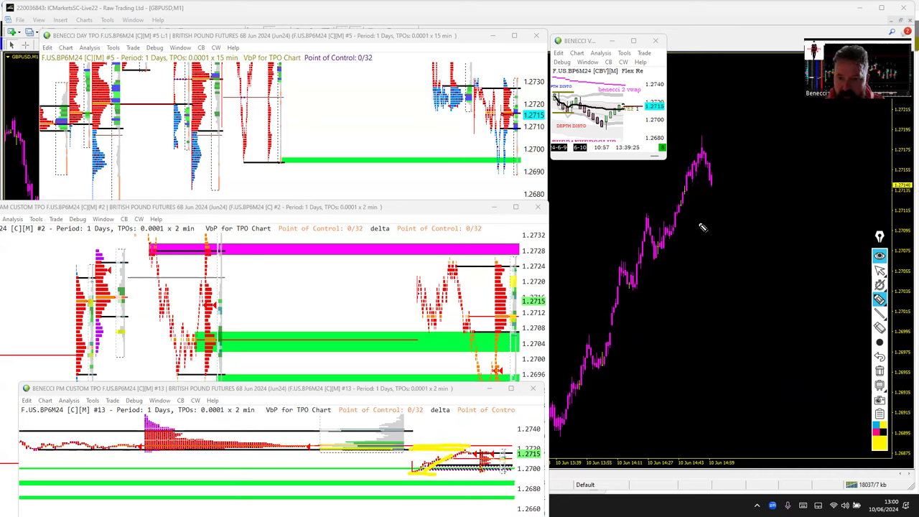
{"action": "mouse_move", "coordinate": [688, 190]}
{"action": "left_mouse_down"}
{"action": "mouse_move", "coordinate": [752, 162]}
{"action": "mouse_move", "coordinate": [696, 147]}
{"action": "left_mouse_up"}
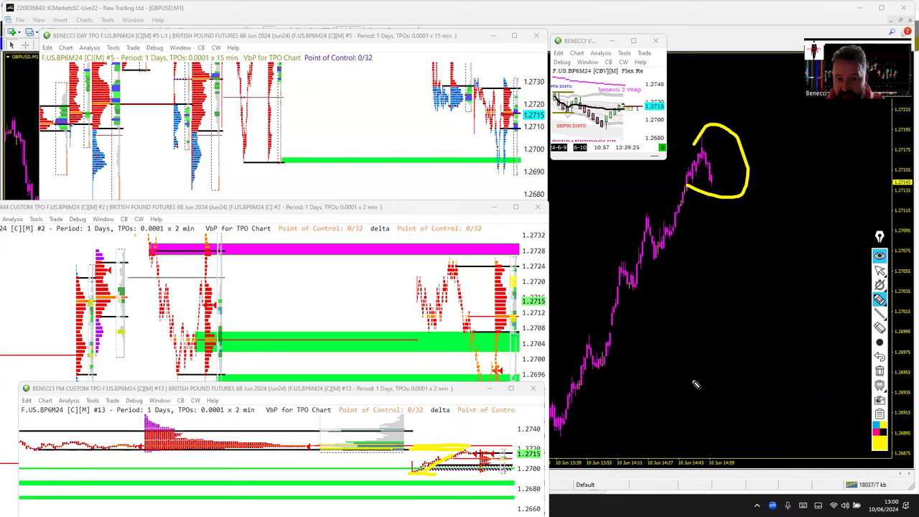
{"action": "left_click", "coordinate": [879, 372]}
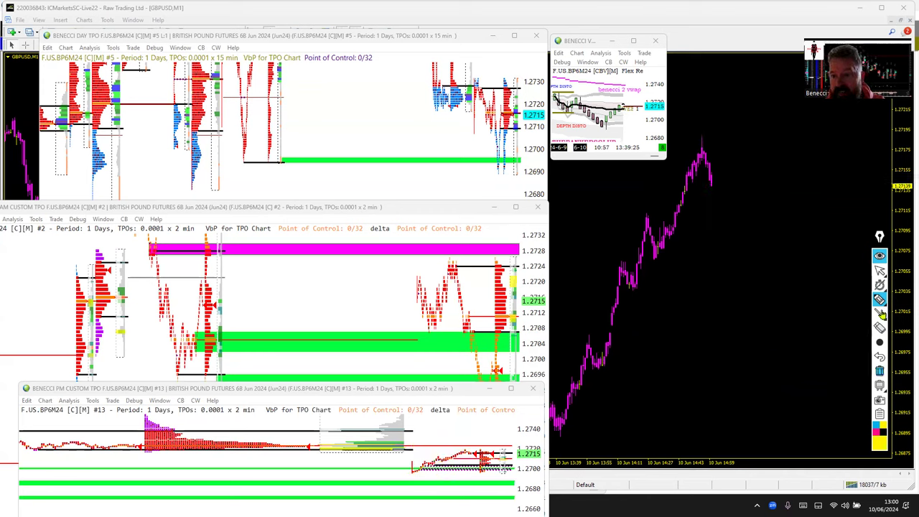
Outline the 1.2720 area between the last two PM profiles, erase the outline, and leave drawing mode.
{"action": "left_click", "coordinate": [879, 272]}
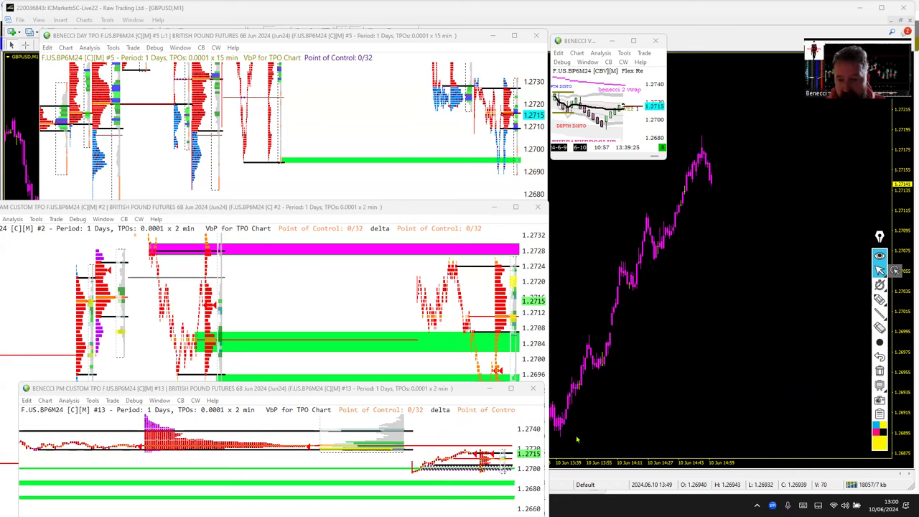
{"action": "left_click", "coordinate": [879, 316]}
{"action": "left_click", "coordinate": [879, 299]}
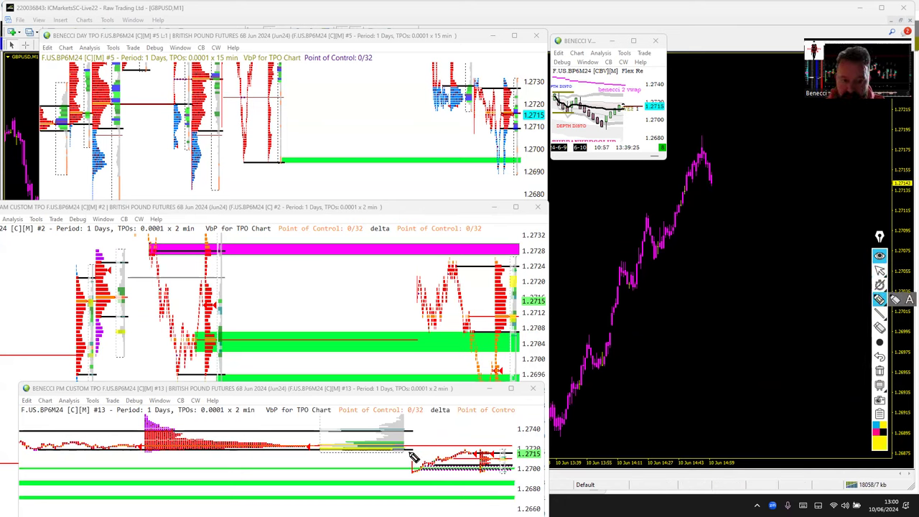
{"action": "mouse_move", "coordinate": [400, 446]}
{"action": "left_mouse_down"}
{"action": "mouse_move", "coordinate": [412, 461]}
{"action": "mouse_move", "coordinate": [467, 460]}
{"action": "mouse_move", "coordinate": [477, 440]}
{"action": "mouse_move", "coordinate": [404, 444]}
{"action": "left_mouse_up"}
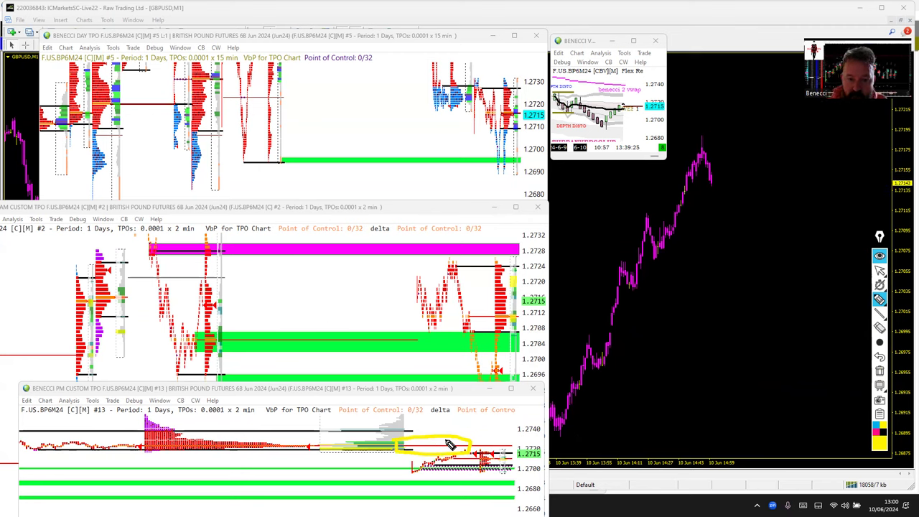
{"action": "left_click", "coordinate": [878, 371]}
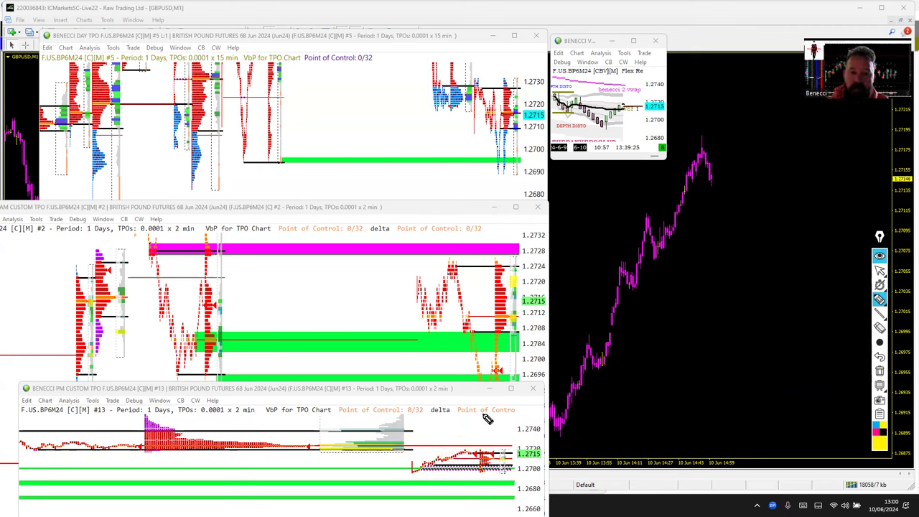
{"action": "left_click", "coordinate": [878, 271]}
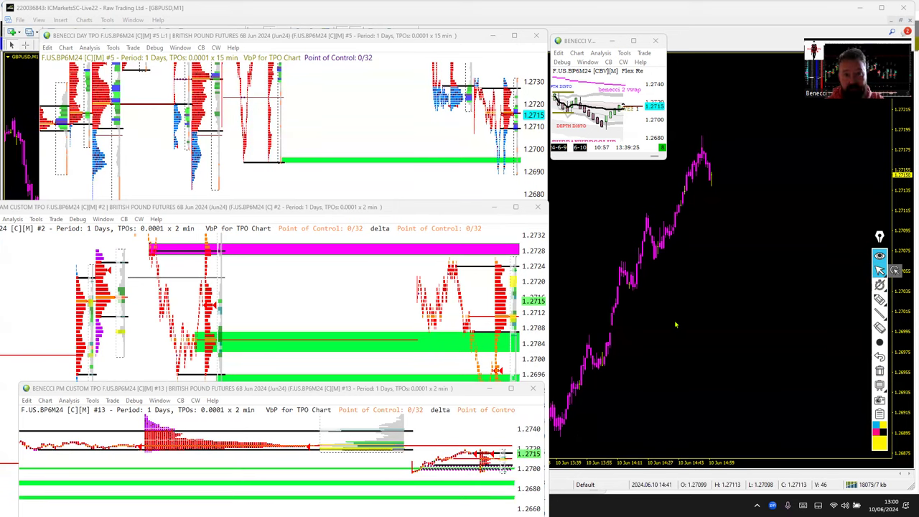